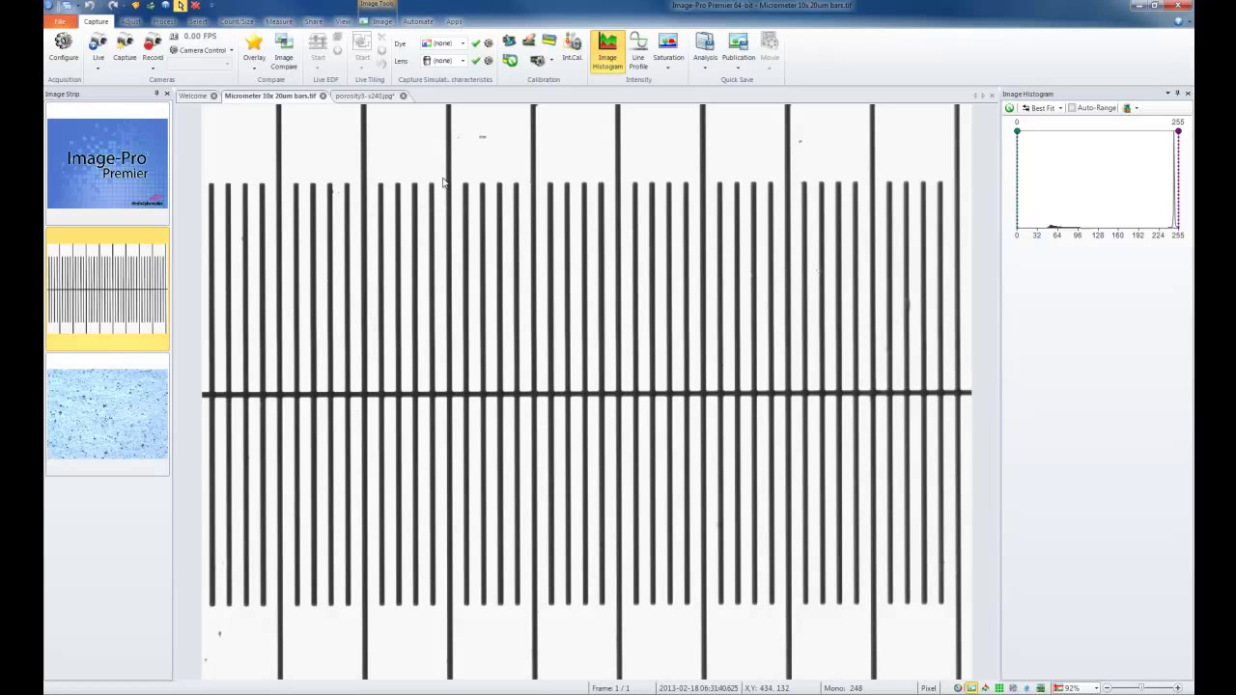
- Show the calibration marker on the porosity3- x240.jpg image
click(370, 96)
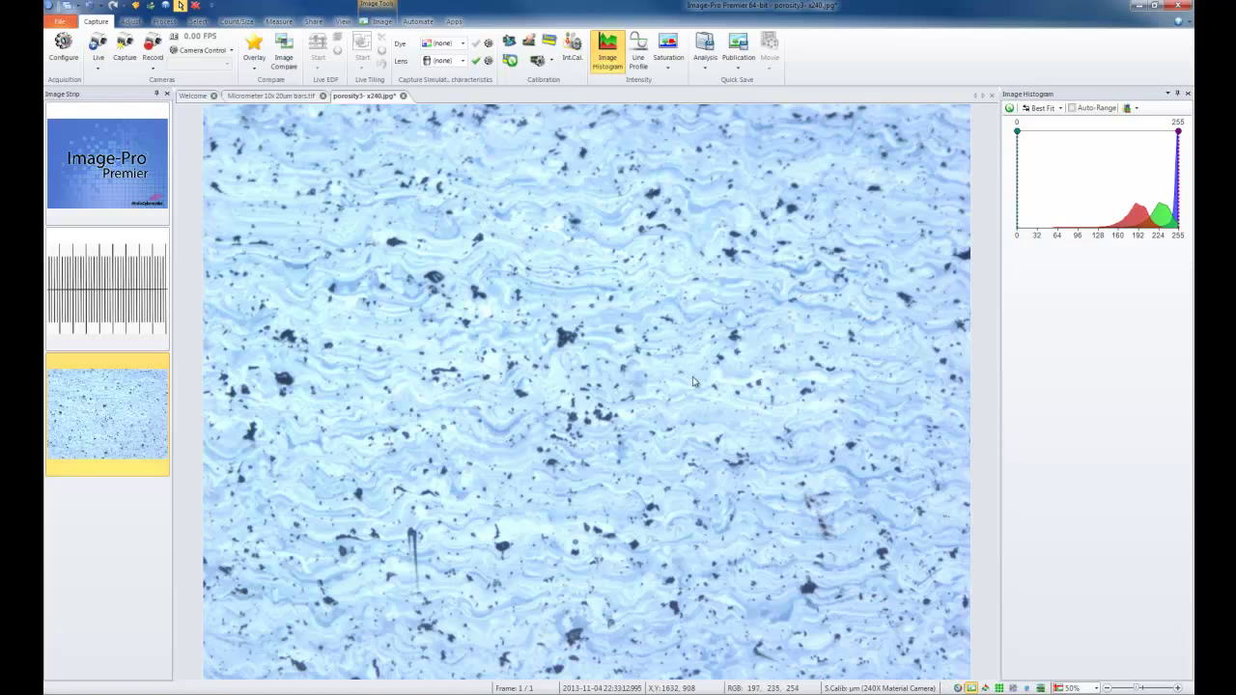
click(554, 43)
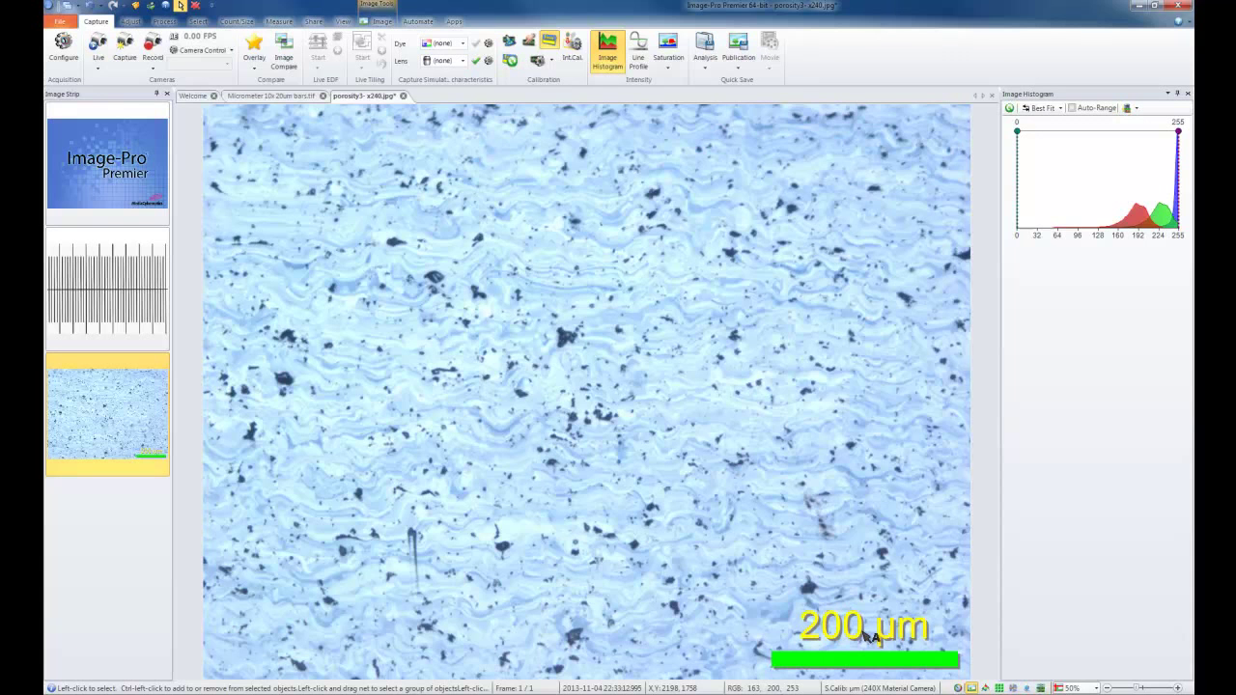
- Auto-calibrate the Micrometer 10x 20um bars image in micrometers with a distance of 20 between lines
click(303, 97)
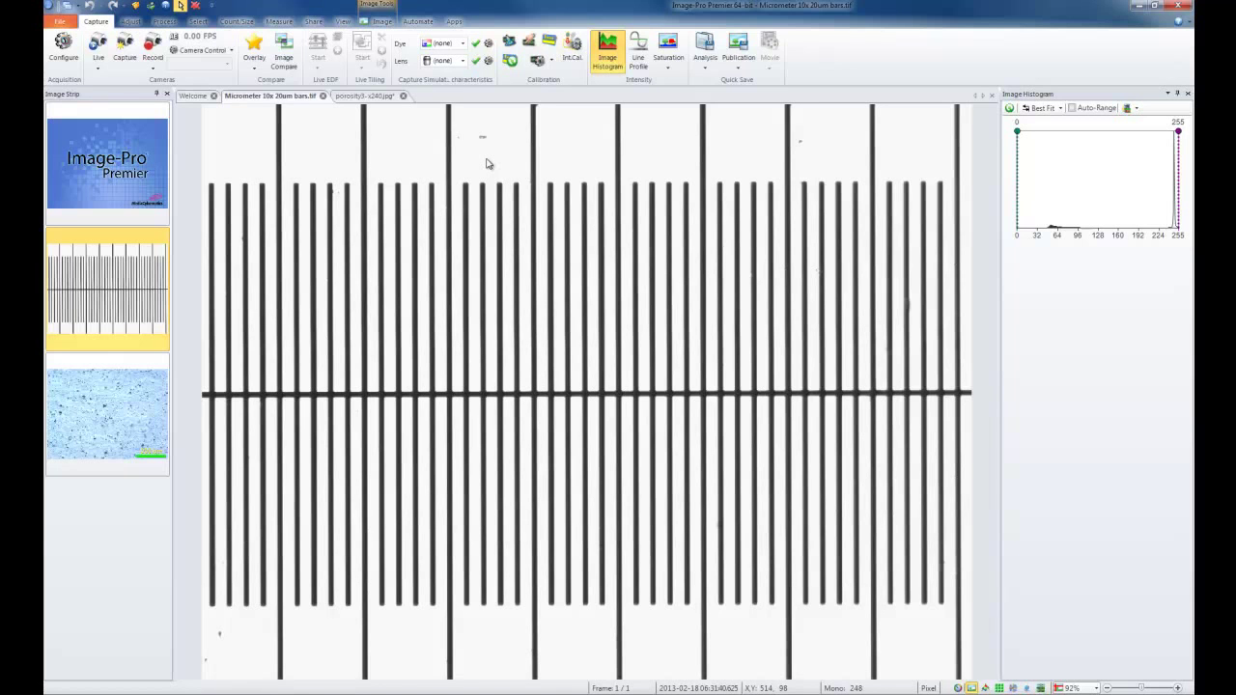
click(510, 45)
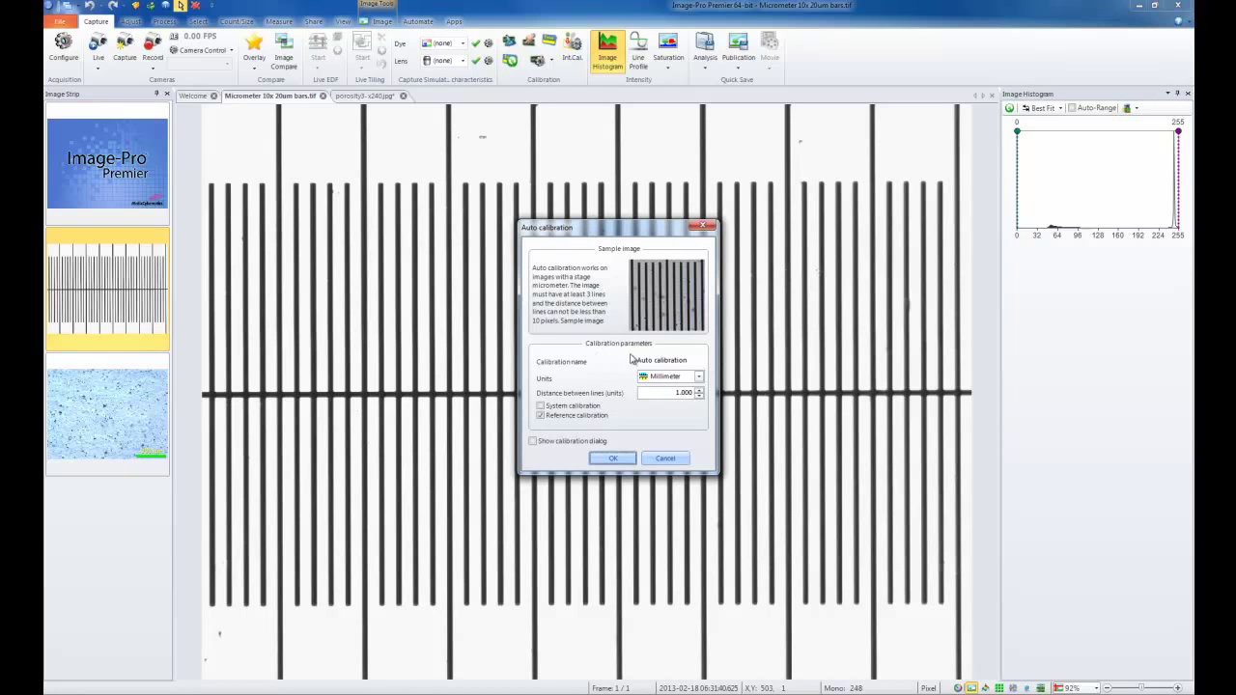
drag(688, 360, 614, 360)
click(698, 377)
mouse_move(700, 418)
mouse_down()
mouse_move(702, 402)
mouse_move(700, 441)
mouse_move(699, 403)
mouse_up()
click(687, 399)
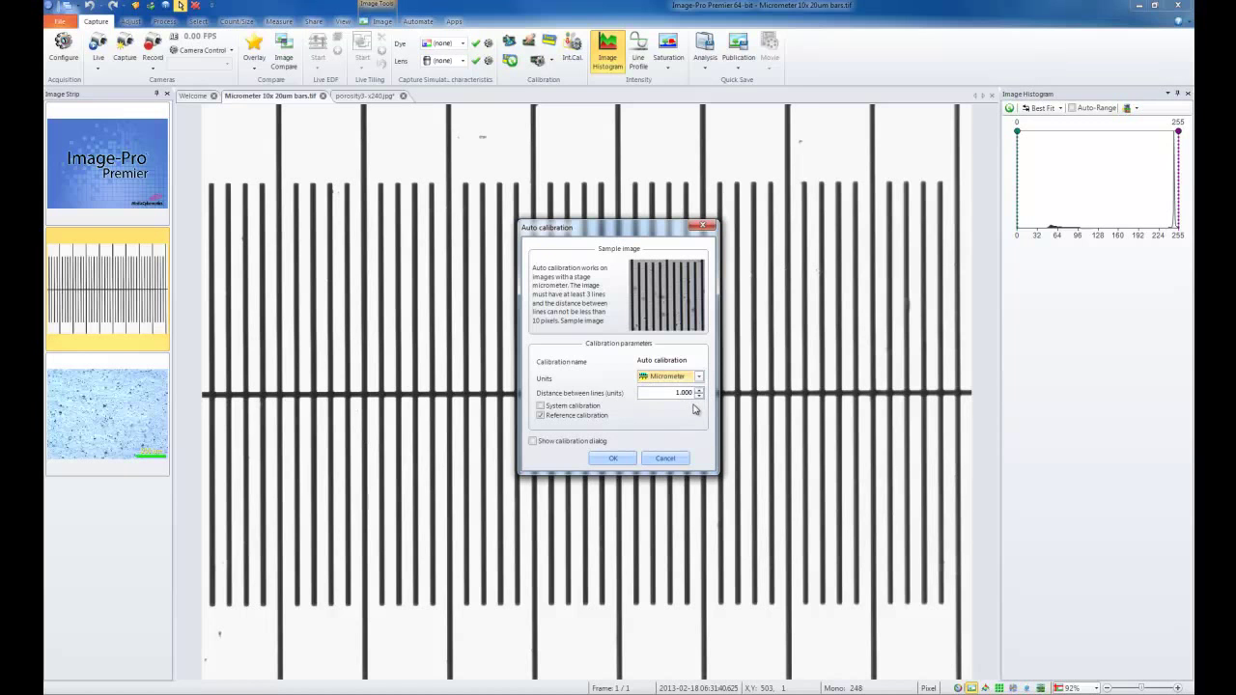
drag(660, 392, 685, 390)
click(616, 459)
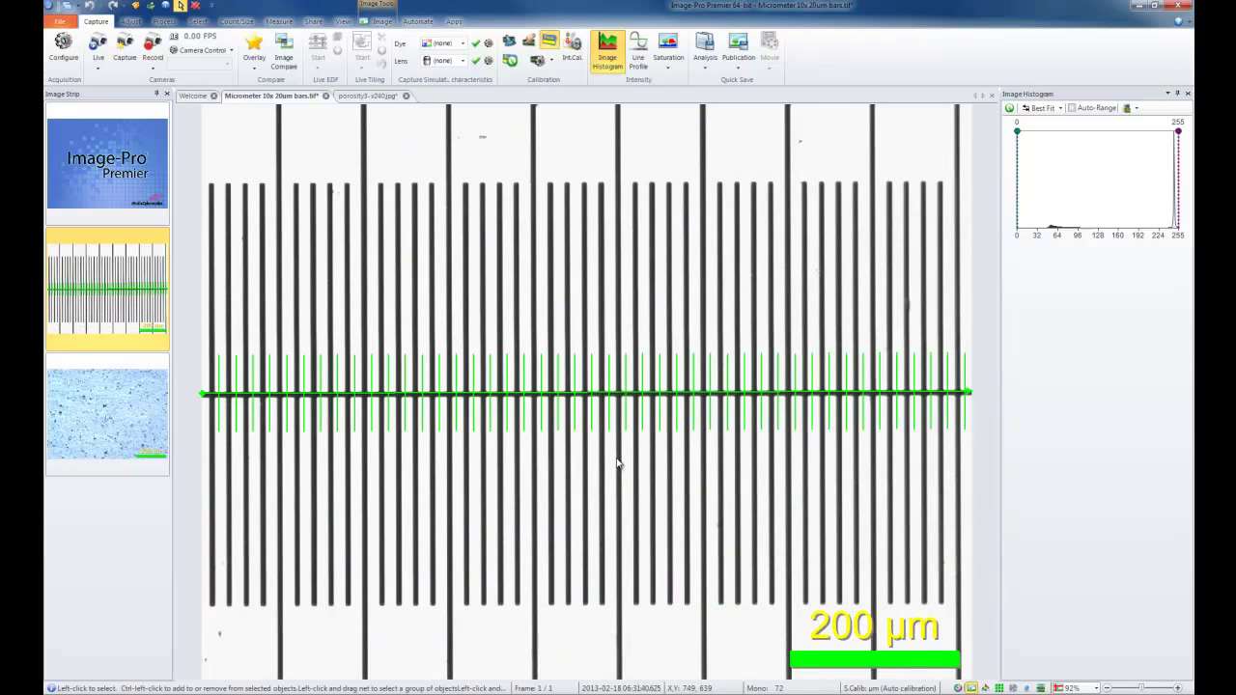
- Move the 200 µm calibration marker to the image's upper right, thicken its bar and review its marker options
click(597, 393)
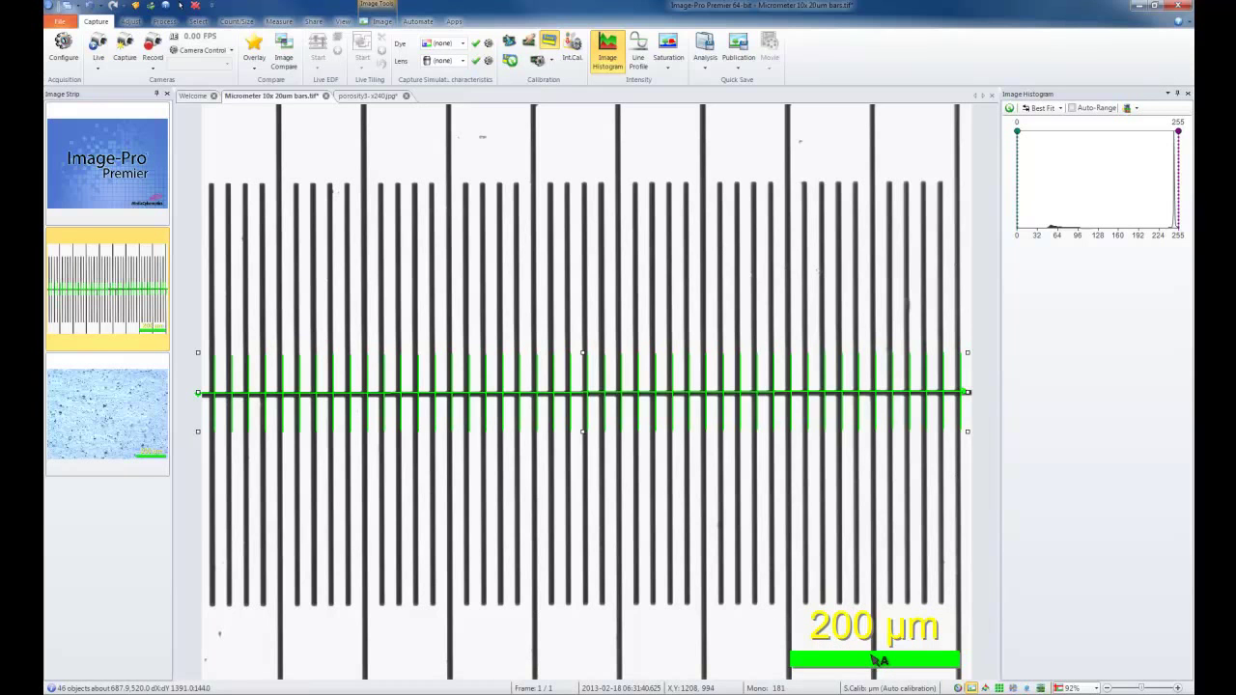
click(877, 660)
drag(878, 659, 845, 170)
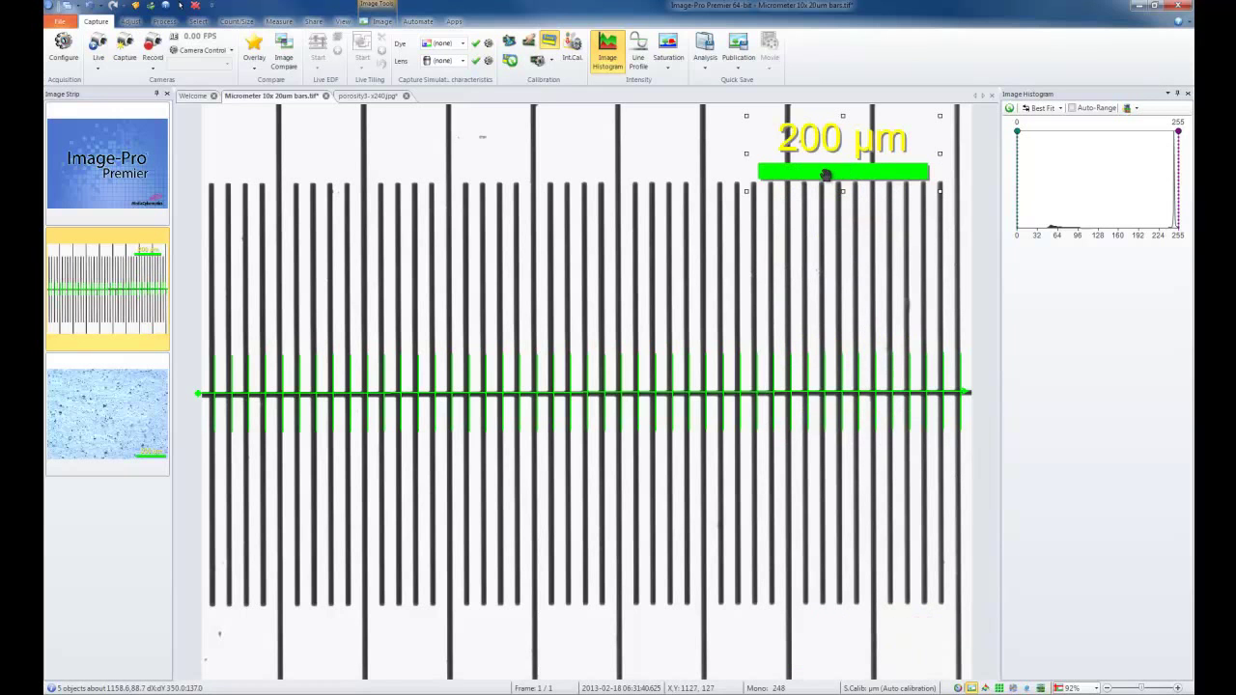
mouse_move(748, 190)
mouse_down()
mouse_move(809, 164)
mouse_move(742, 202)
mouse_up()
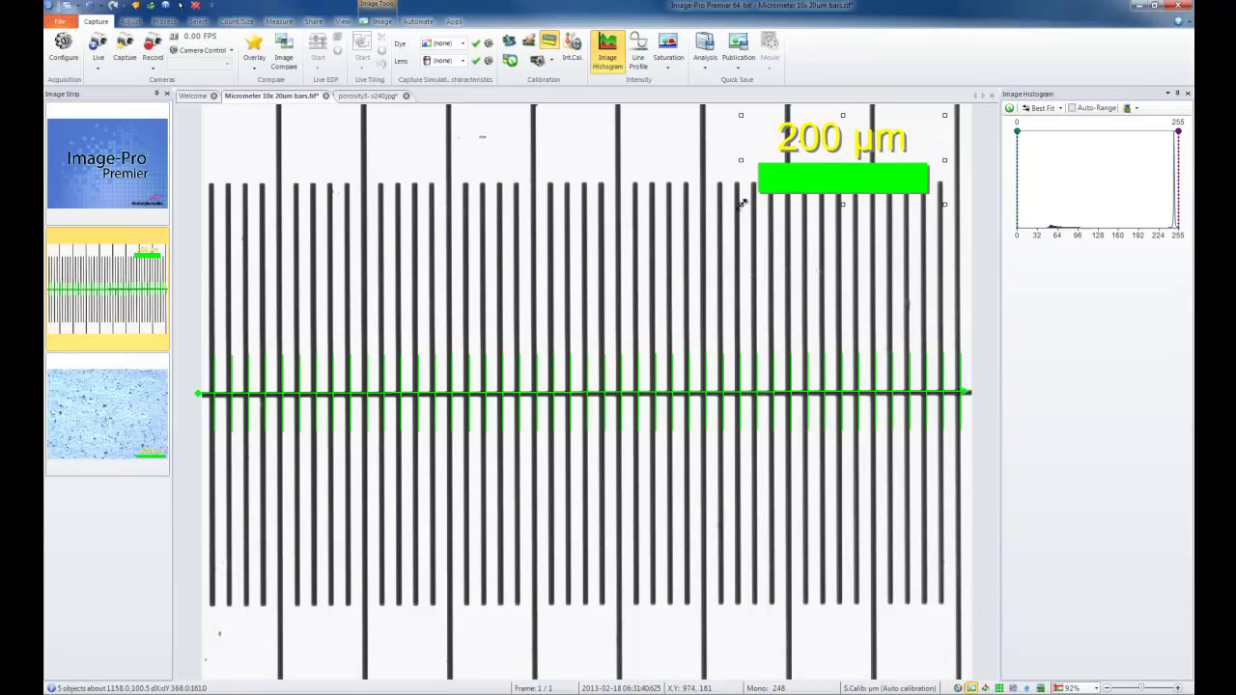
double_click(829, 142)
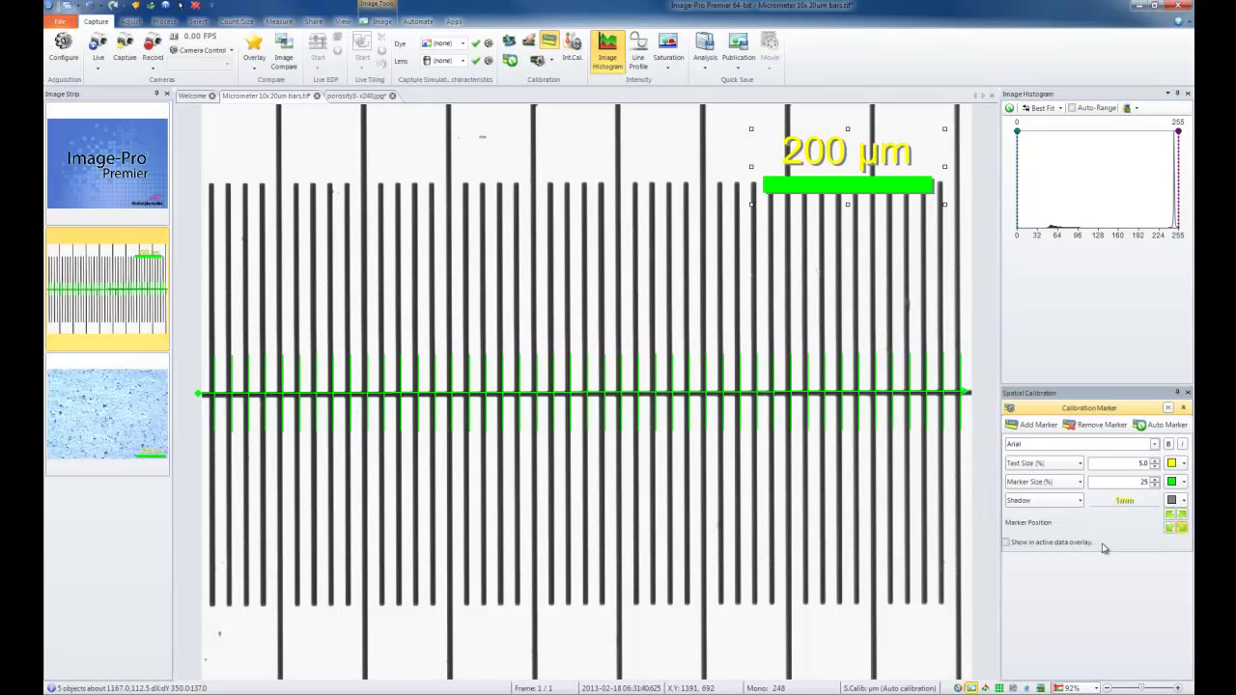
click(1187, 393)
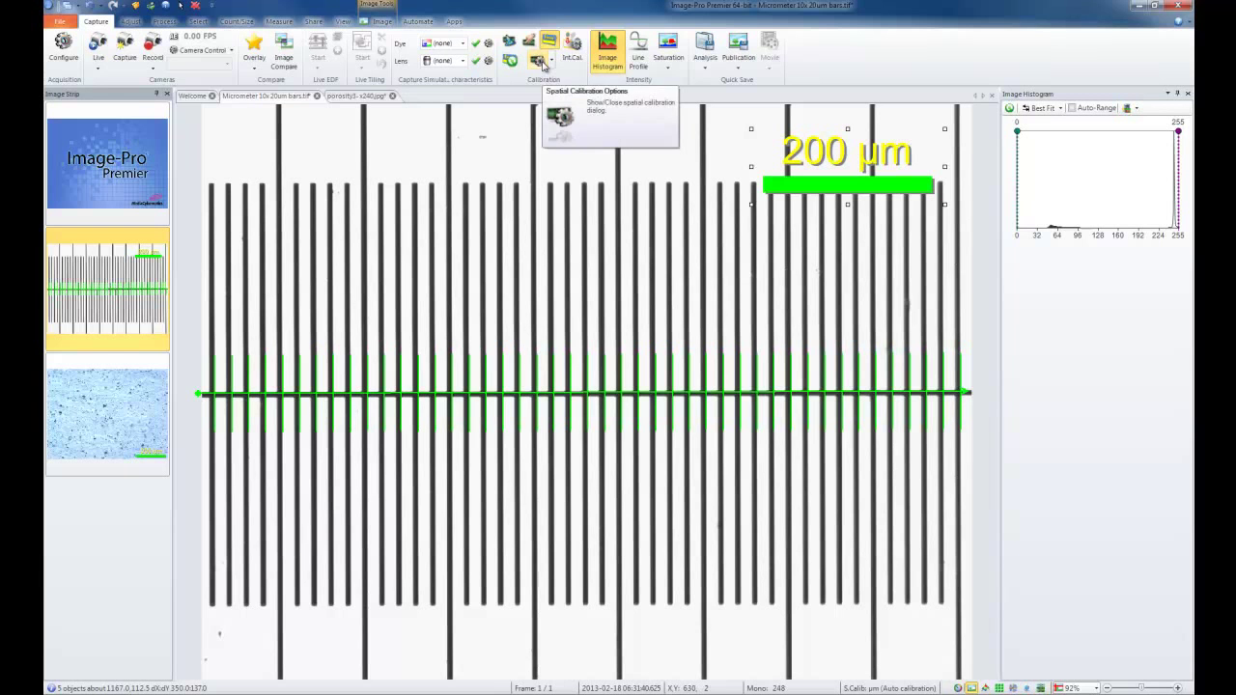
- Open the spatial calibration options and examine the Auto calibration entry, including its advanced options
click(544, 62)
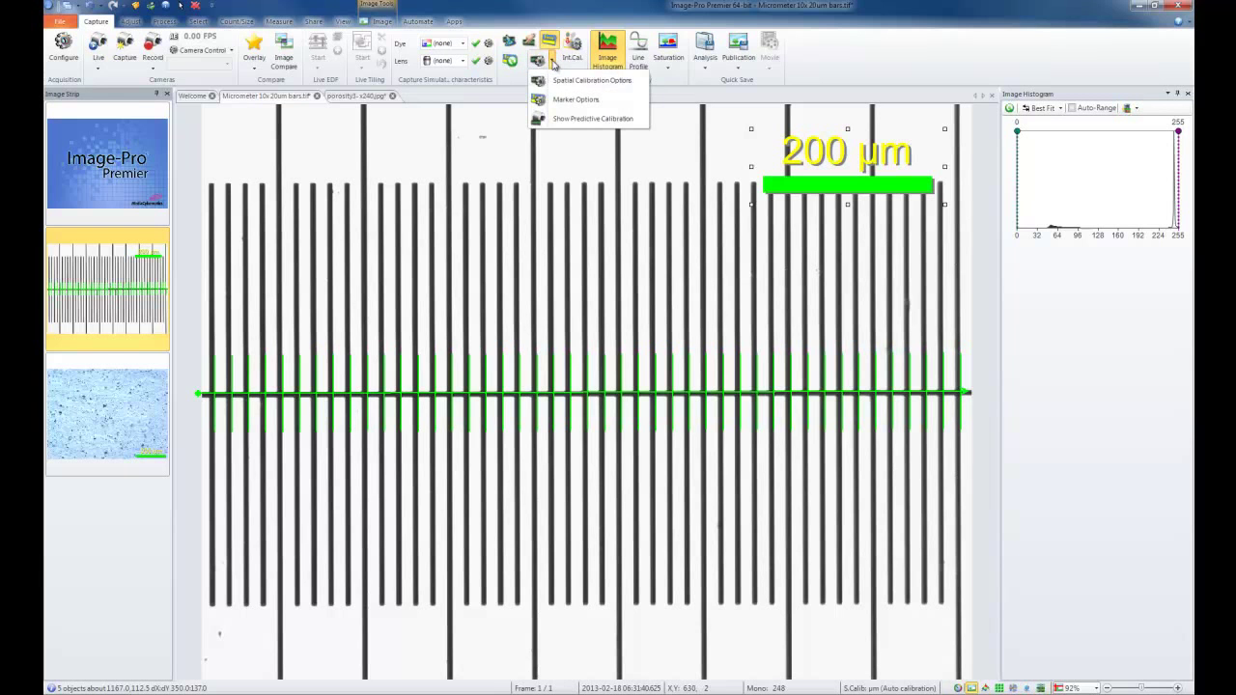
click(598, 83)
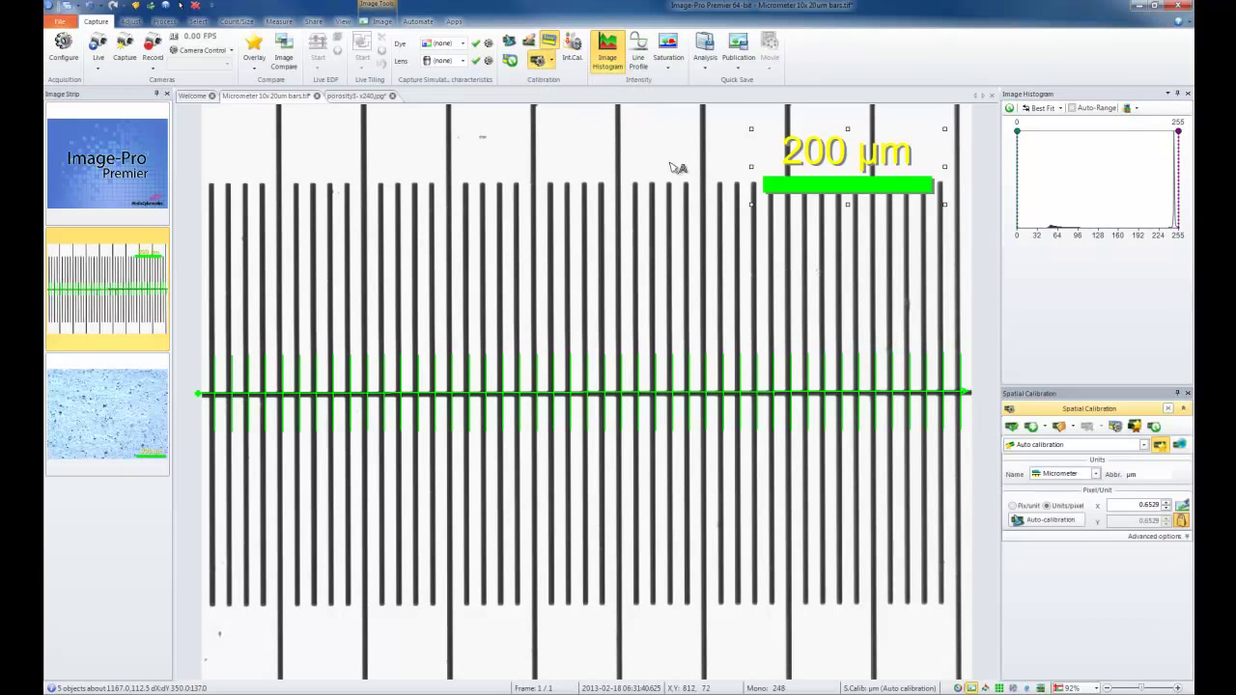
drag(1101, 387, 1102, 278)
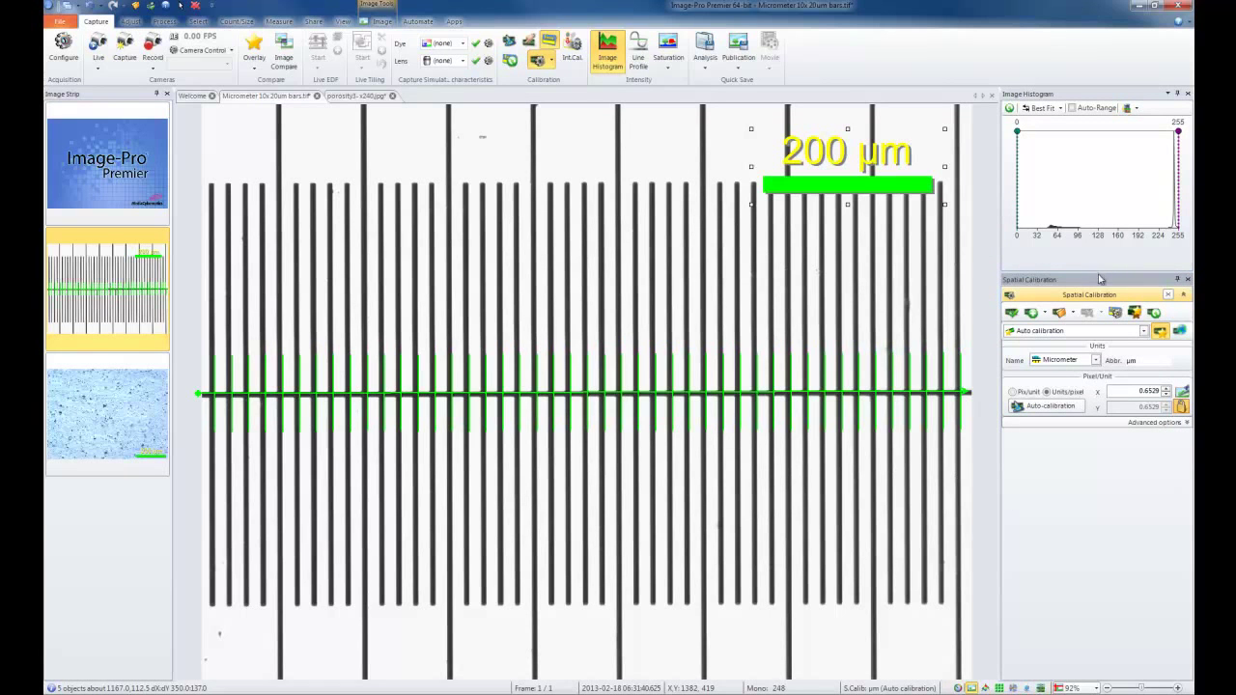
click(1143, 331)
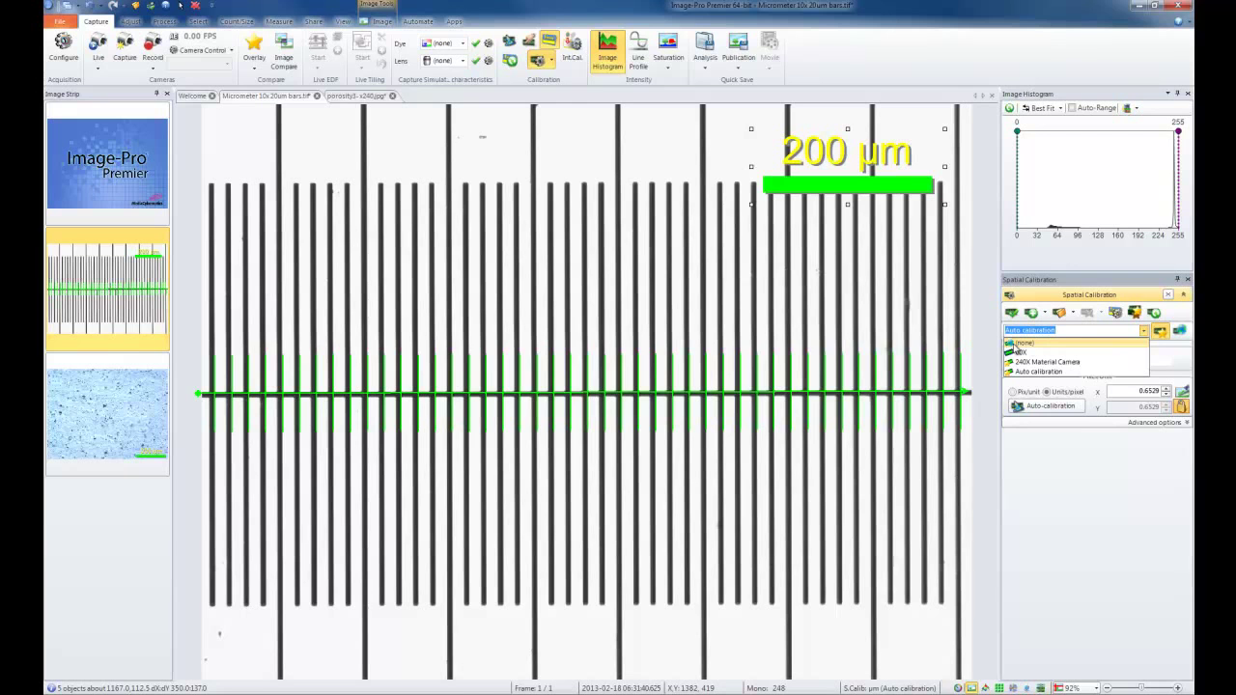
click(1057, 374)
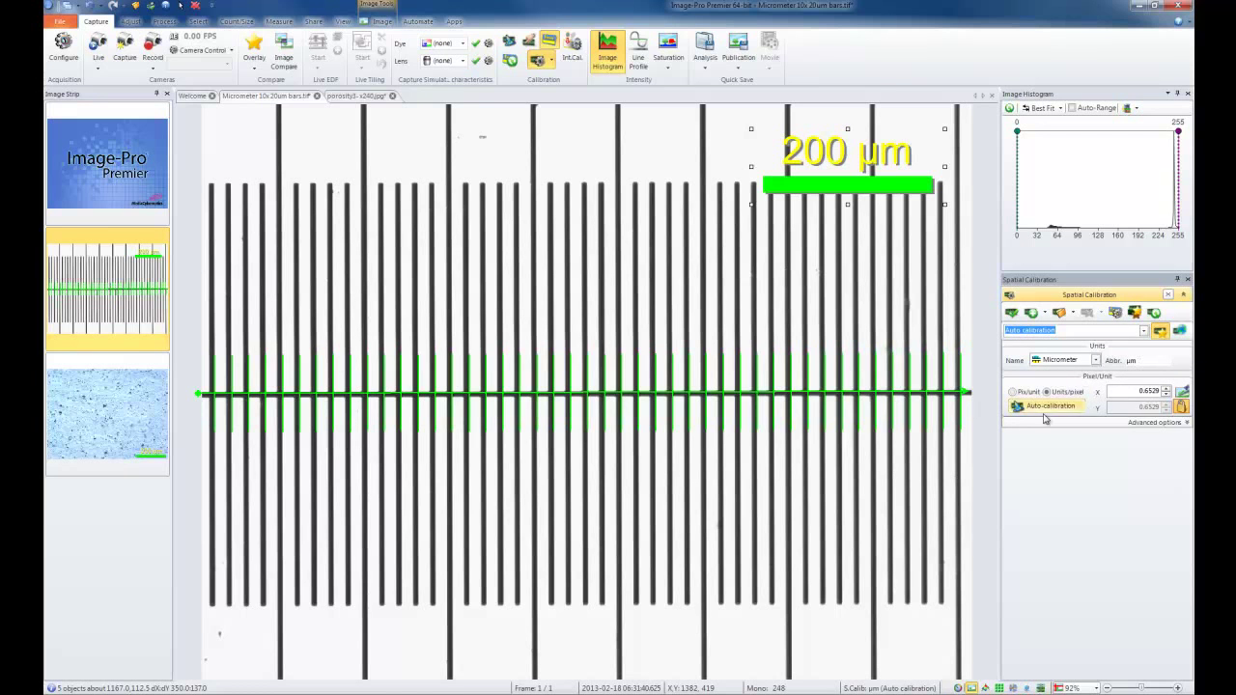
click(1182, 423)
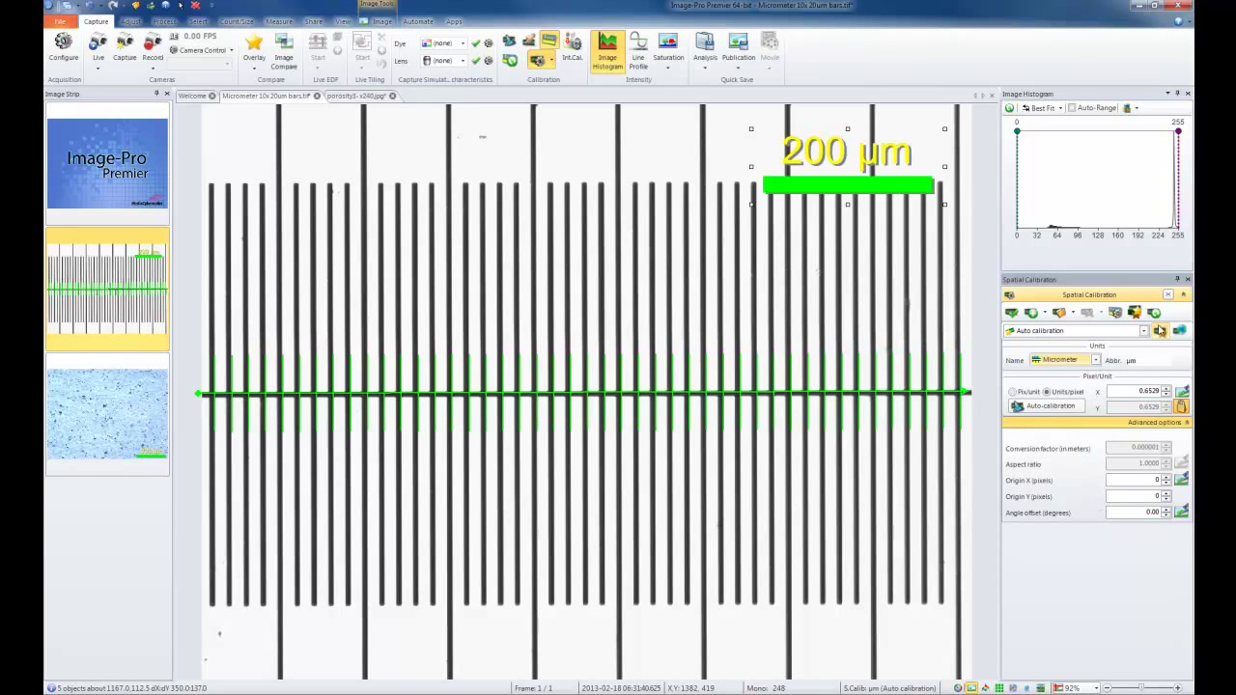
- Select the saved 240X Material Camera and 60X calibrations in turn to review their settings and the delete option
click(1143, 330)
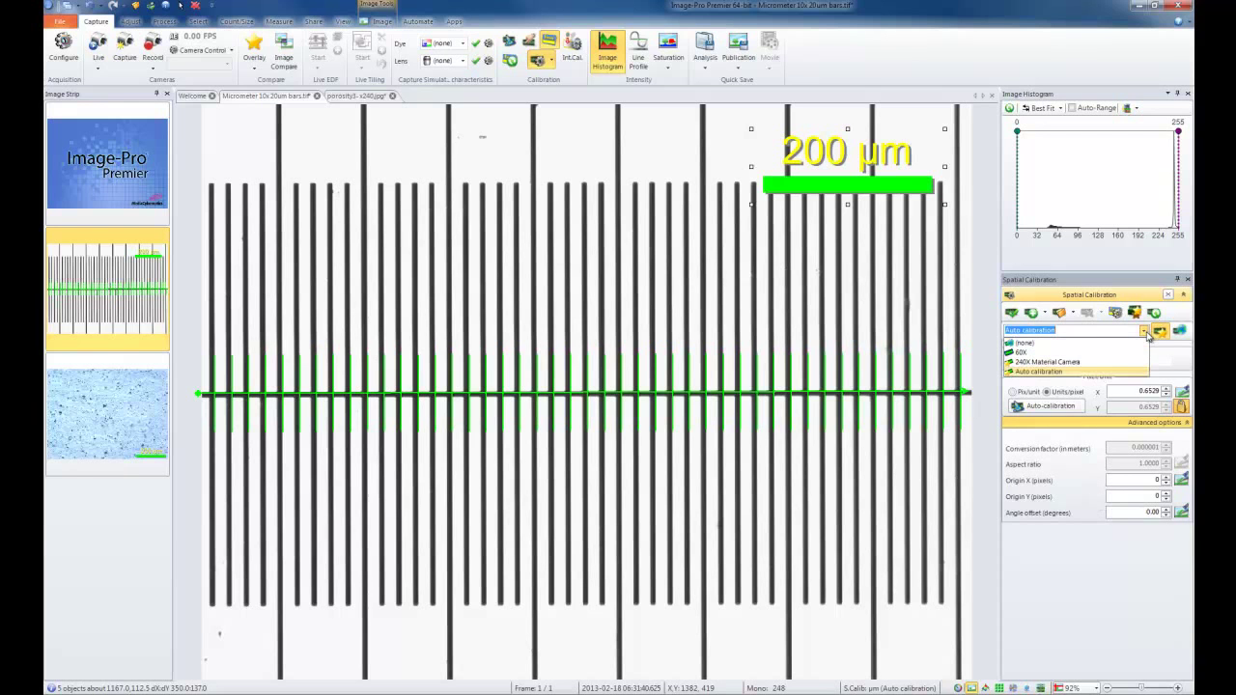
click(1077, 363)
click(1143, 332)
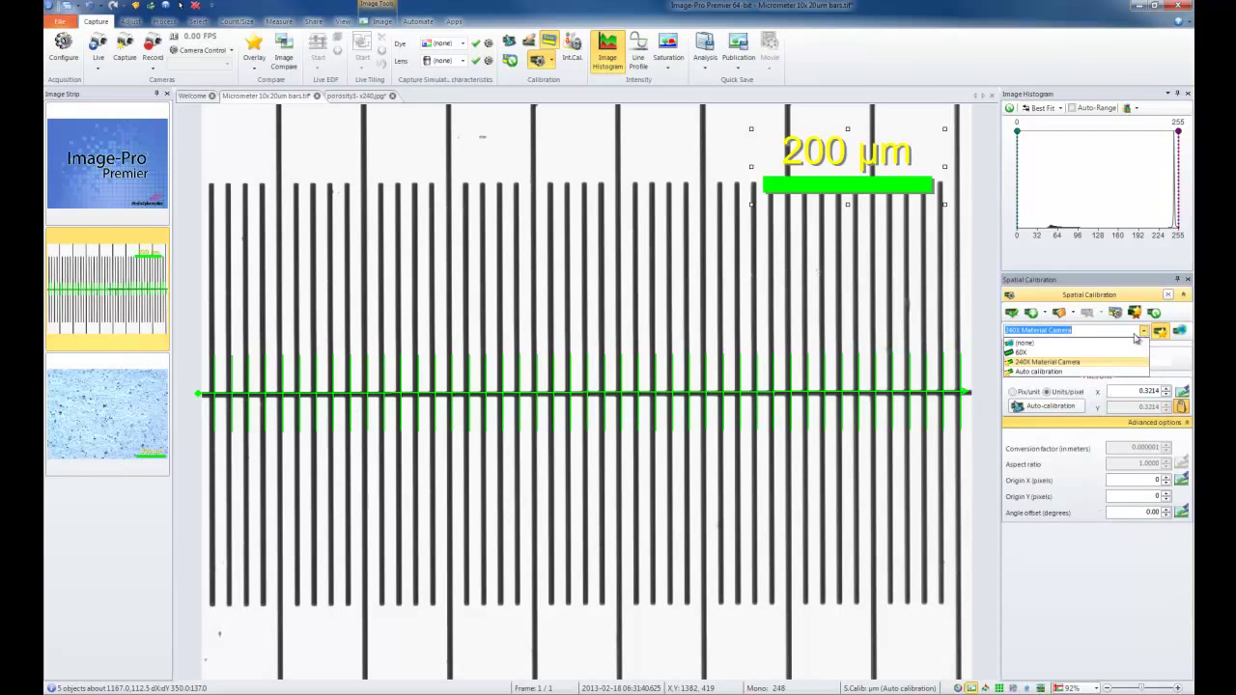
click(1040, 352)
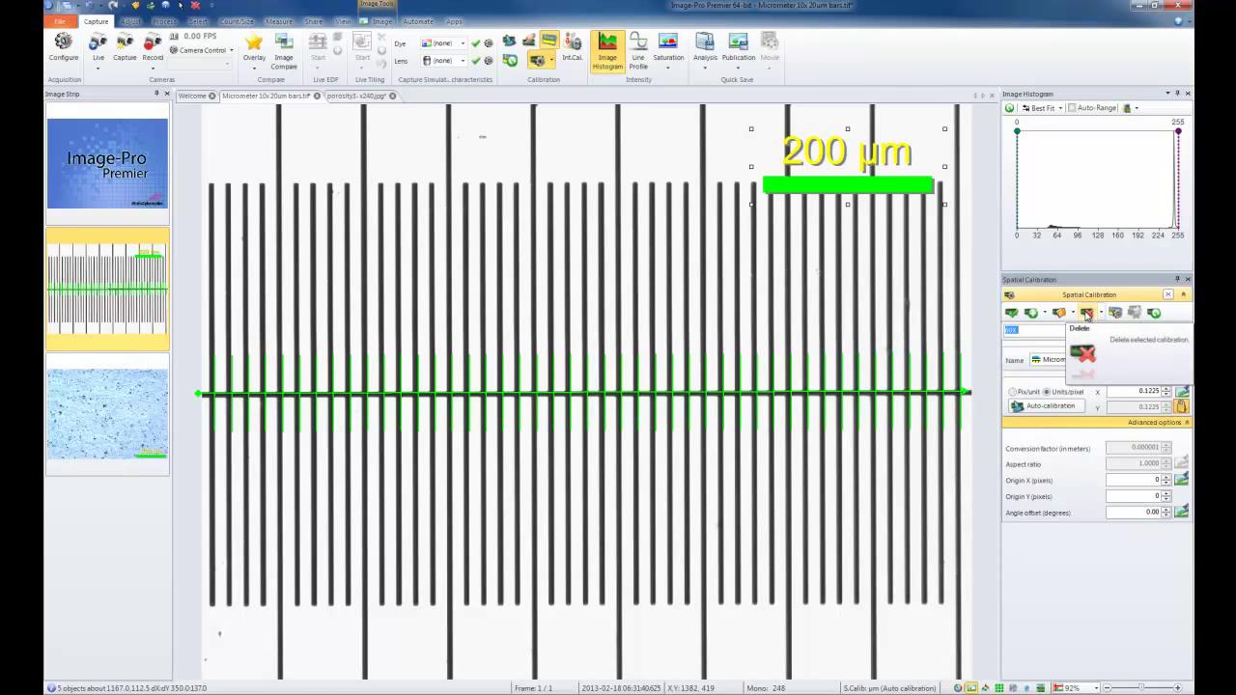
click(1086, 314)
- Remove the spatial calibration from the micrometer image by applying the (none) calibration to it
click(1145, 332)
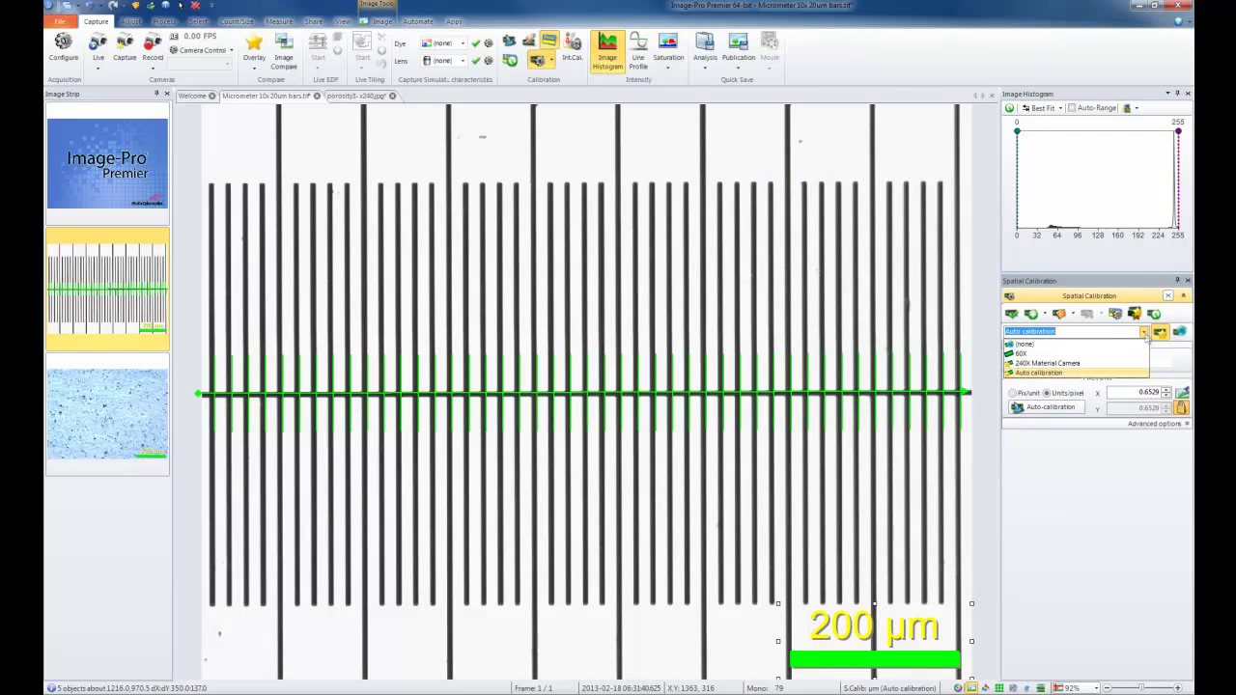
click(1067, 344)
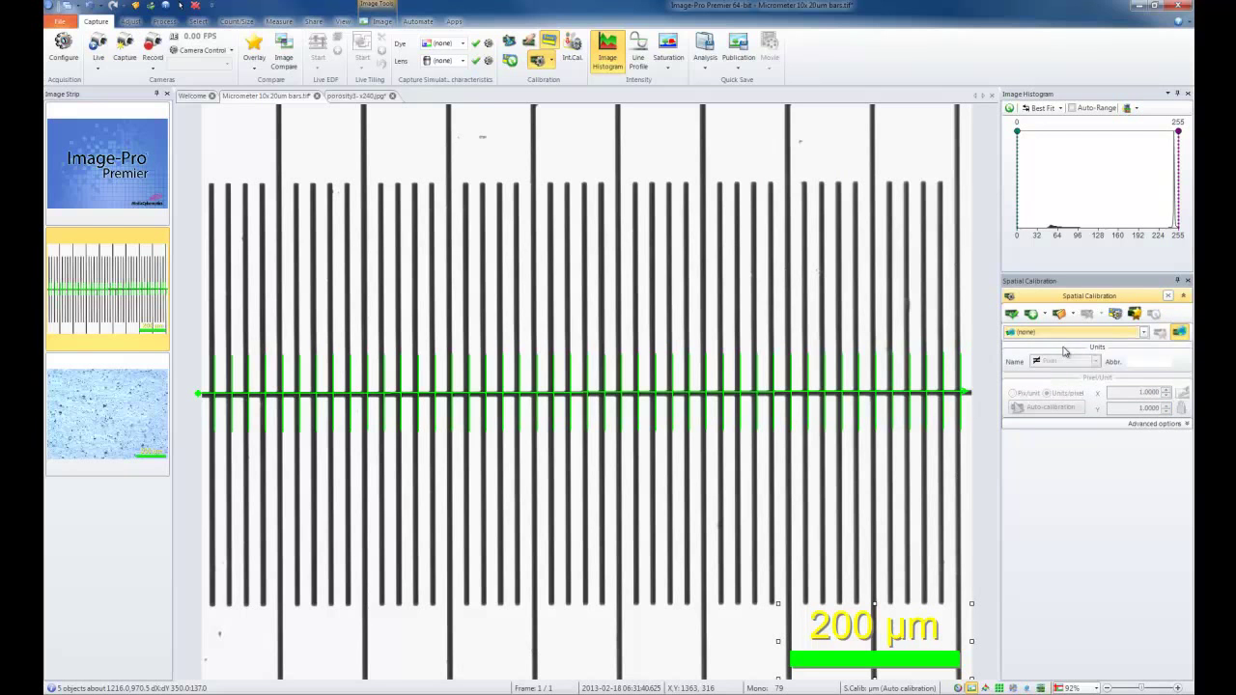
click(1009, 314)
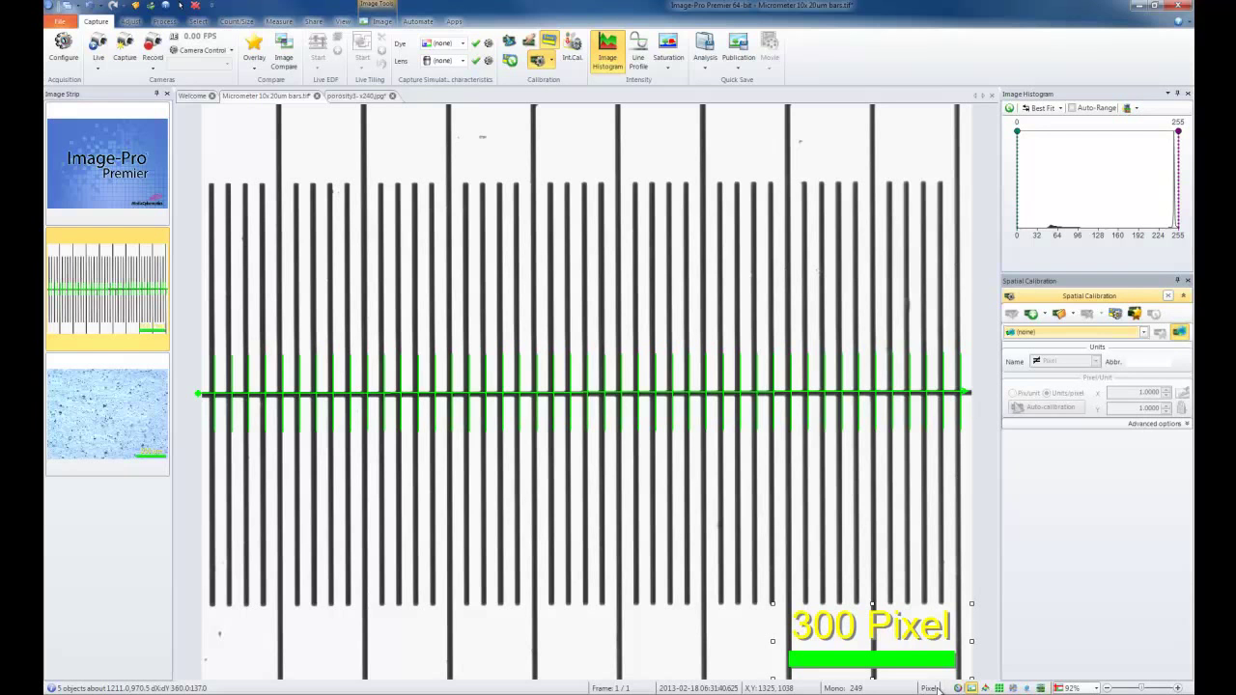
- Select the saved Auto calibration to review its delete option, and close the spatial calibration settings
click(1113, 334)
click(1084, 373)
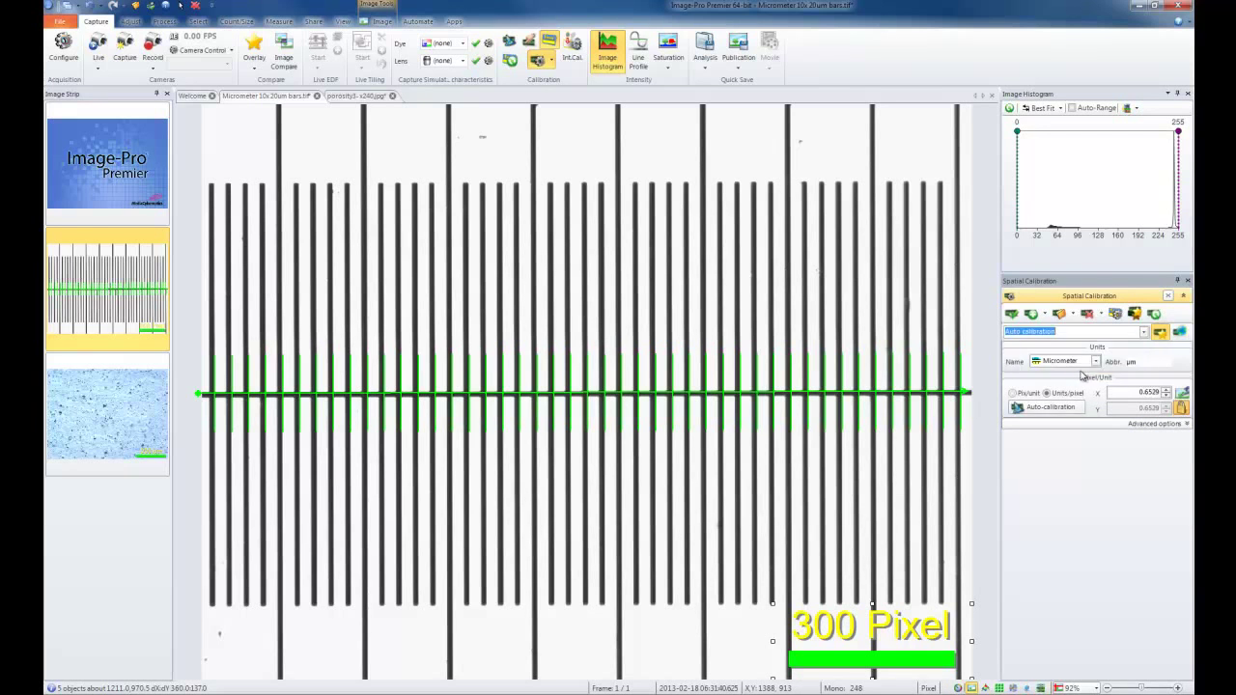
click(1089, 316)
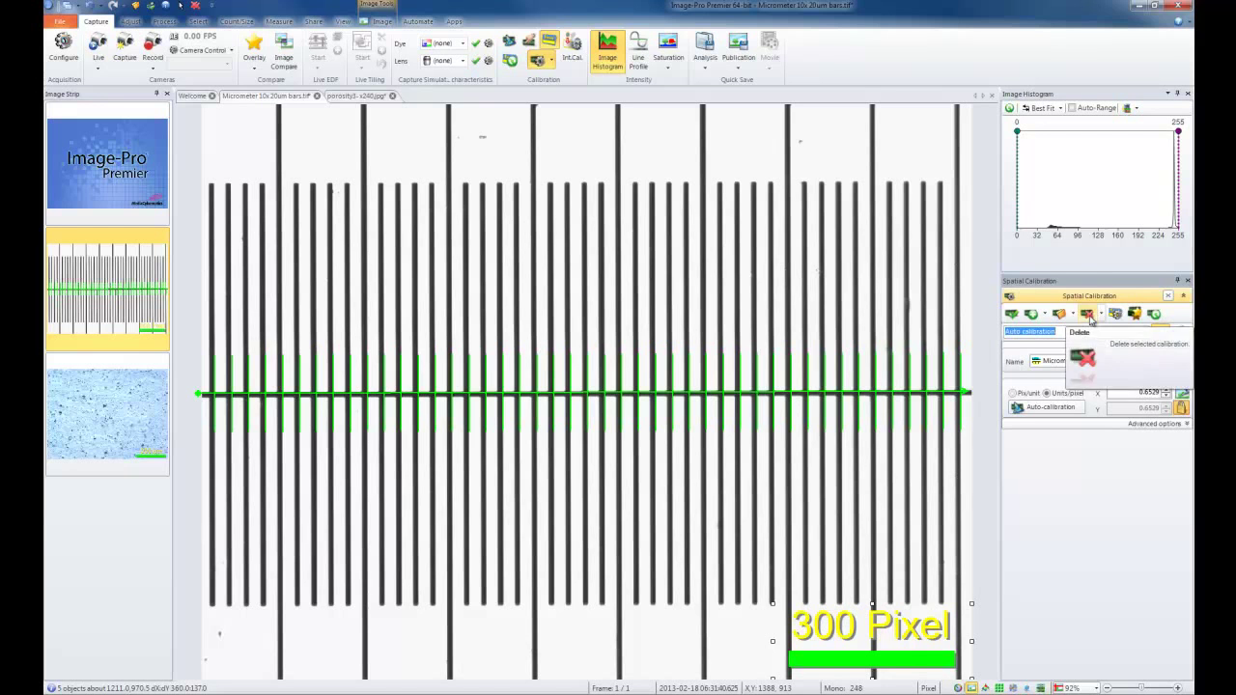
click(1187, 281)
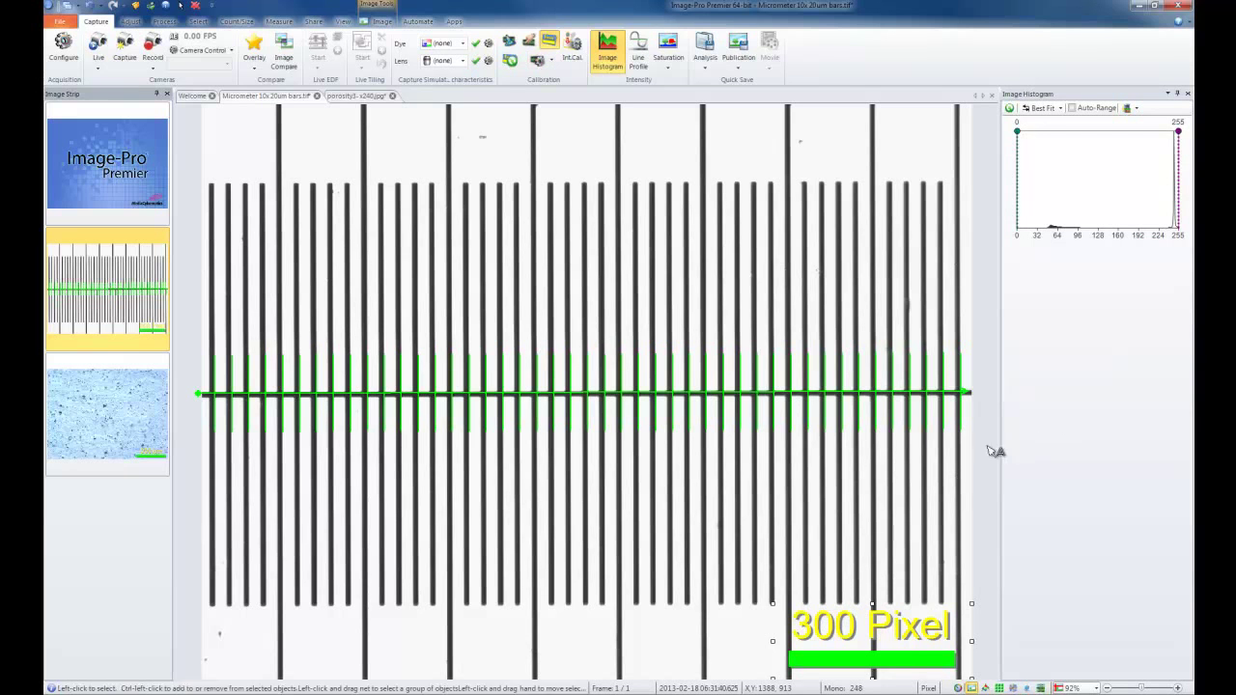
- Hide the calibration marker and delete the green auto-calibration line overlay from the micrometer image
click(548, 40)
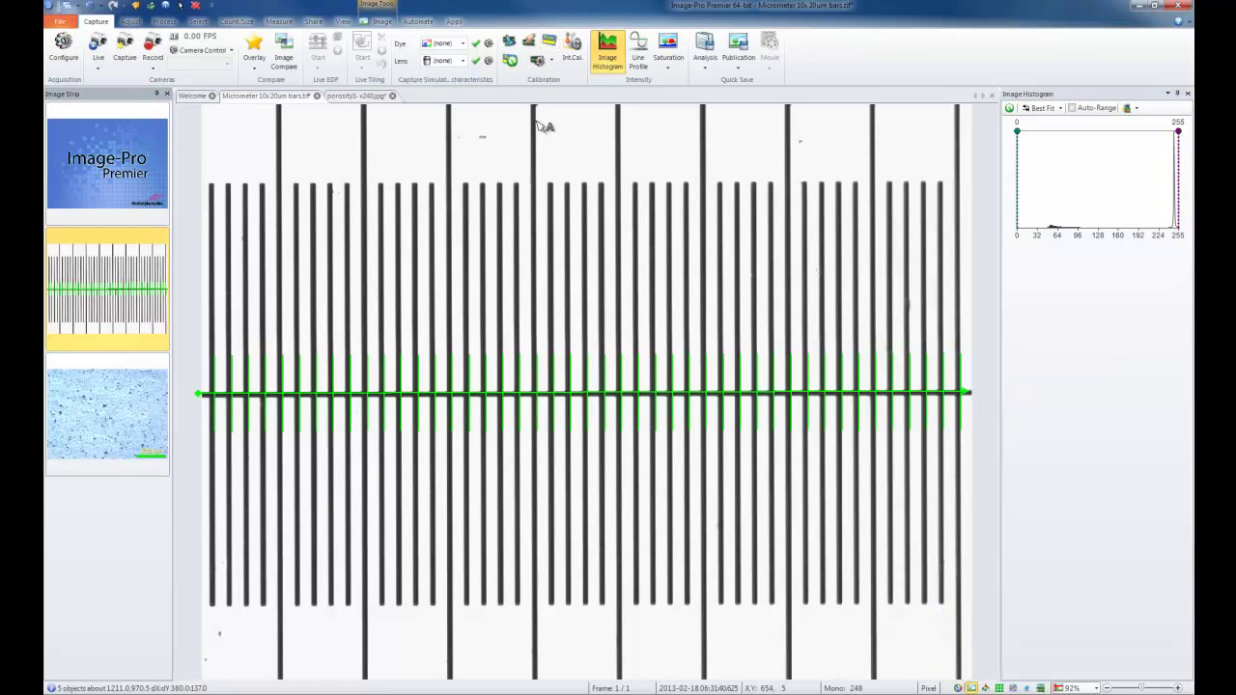
click(560, 390)
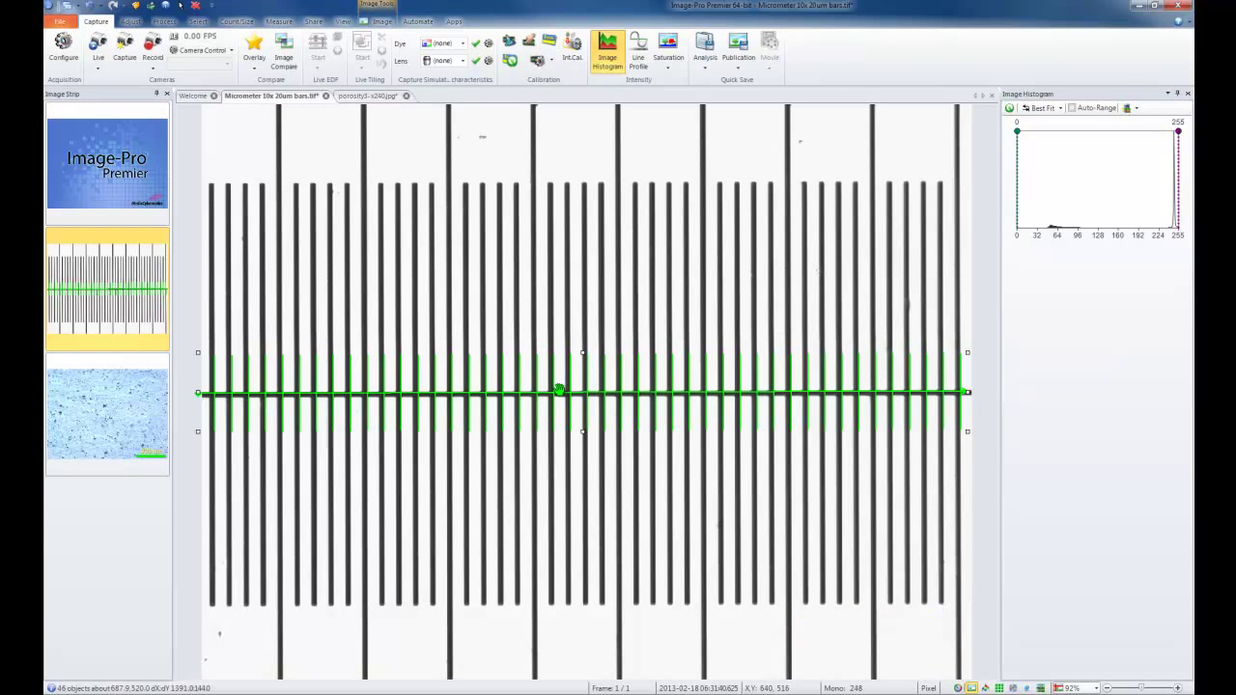
key(Delete)
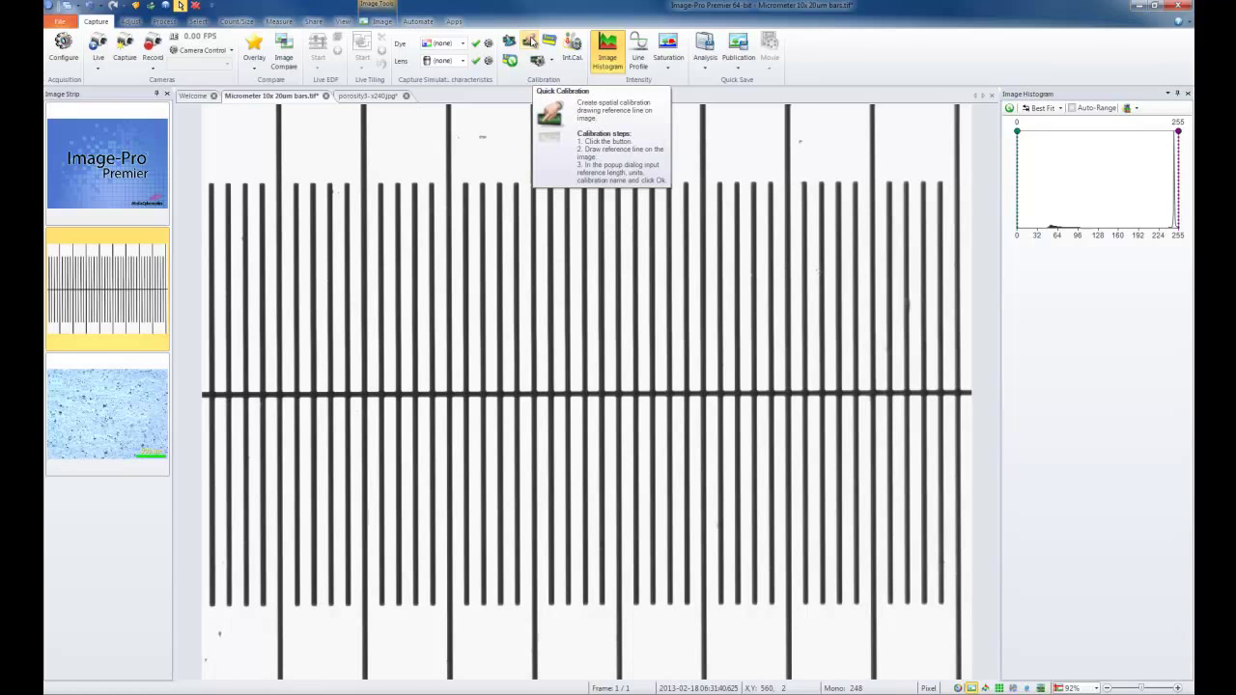
- Quick-calibrate the image from a horizontal reference line about 1195 pixels long, named Spatial Cal, in micrometers with feature size 20
click(530, 40)
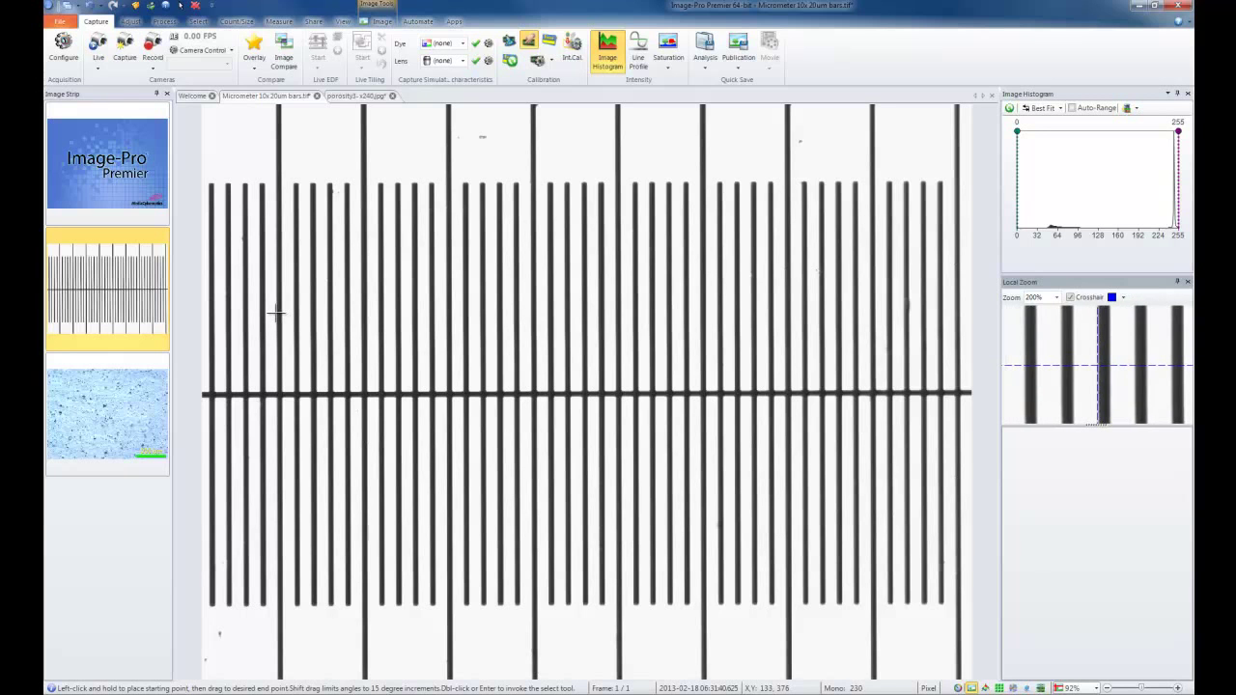
drag(276, 312, 938, 323)
key(ctrl+s)
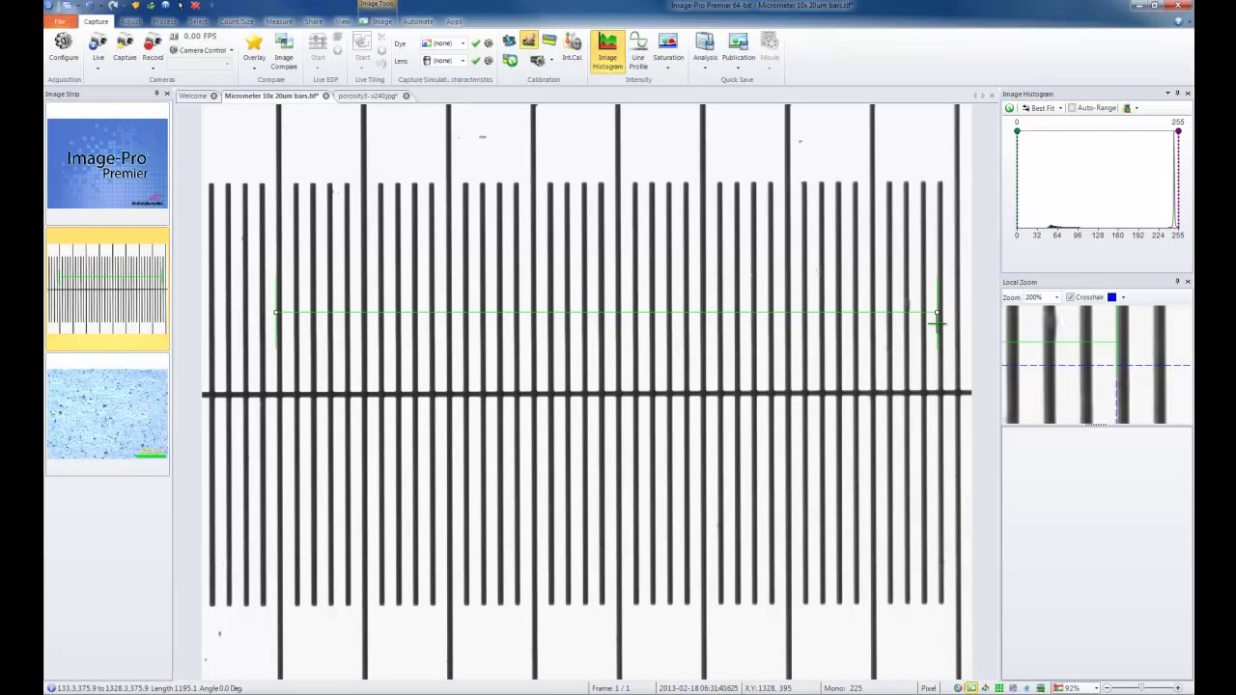
drag(937, 321, 937, 323)
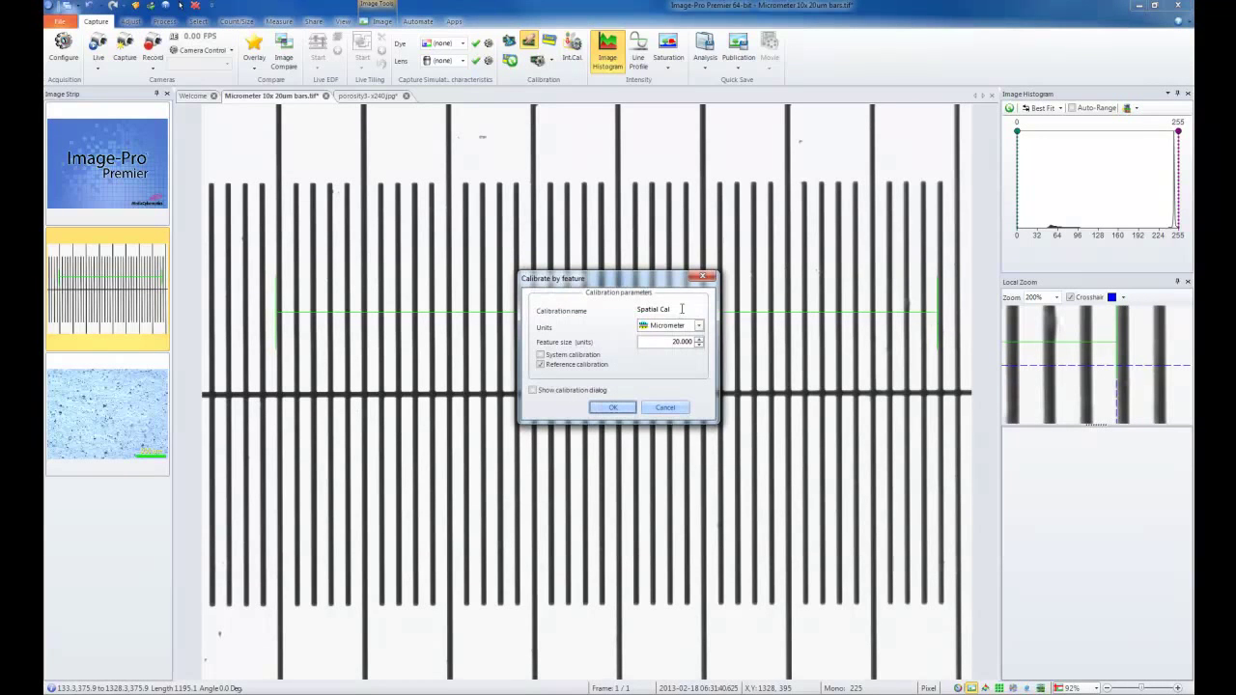
drag(680, 309, 628, 312)
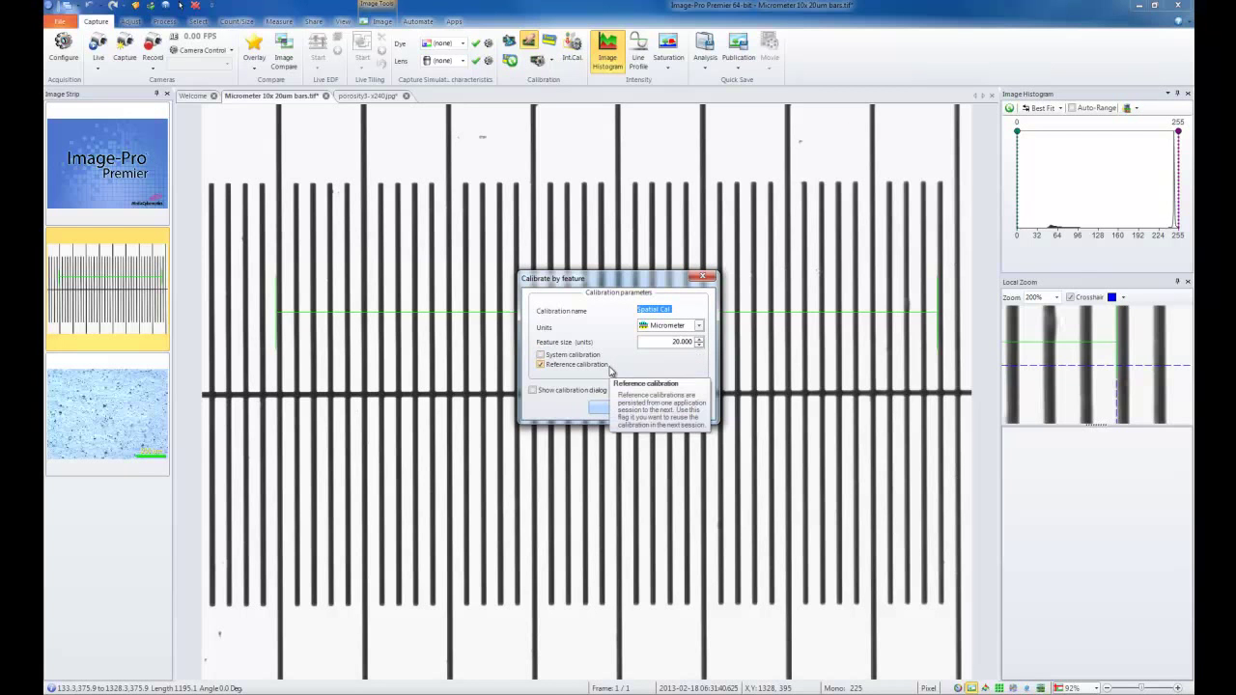
click(614, 409)
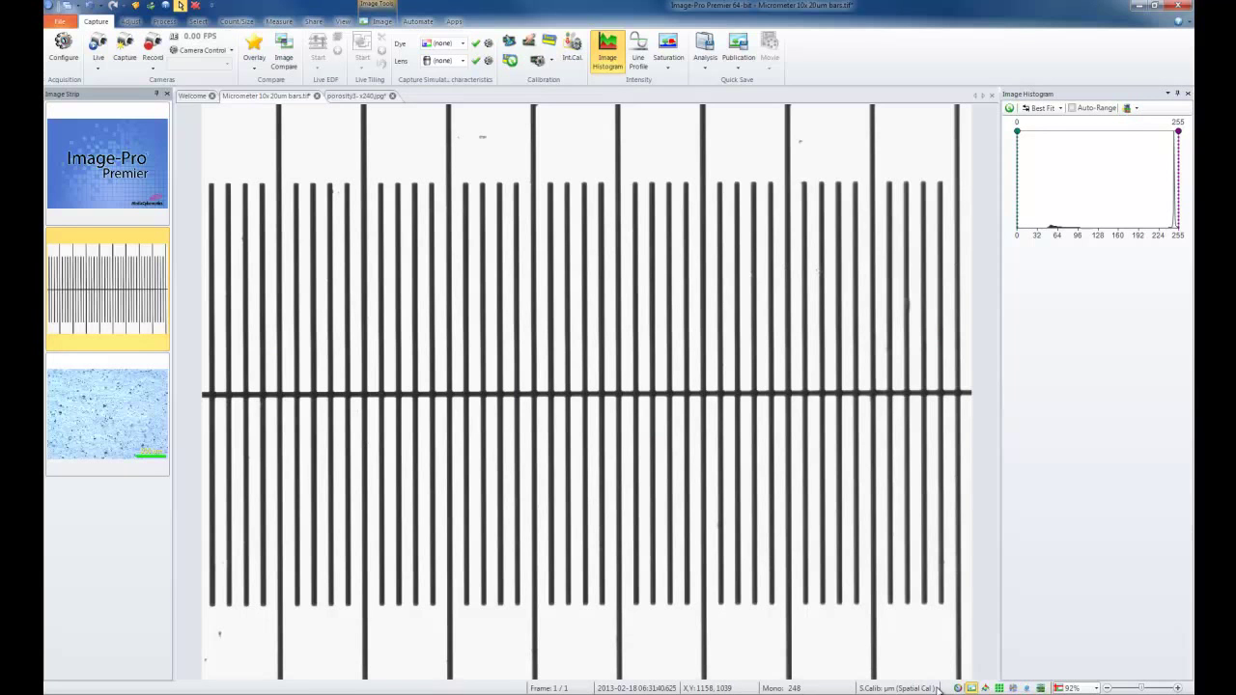
- Review the predictive calibration settings for camera, optics and units, and close them without creating any calibrations
click(552, 61)
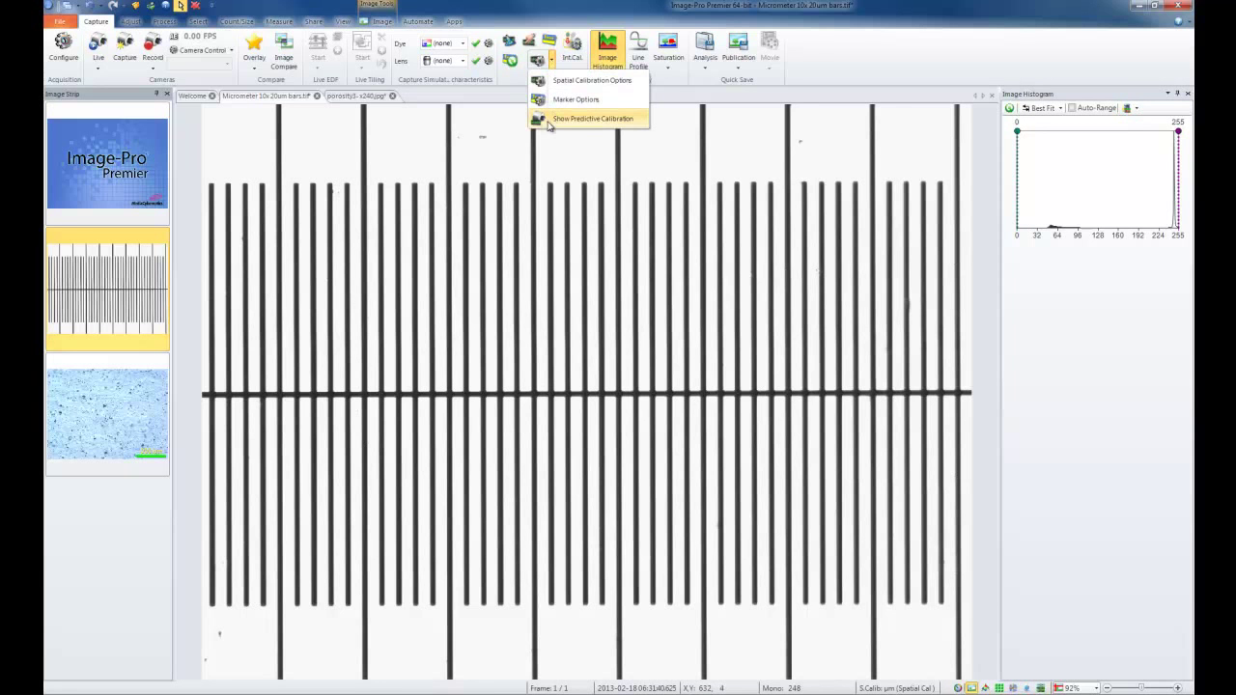
click(576, 119)
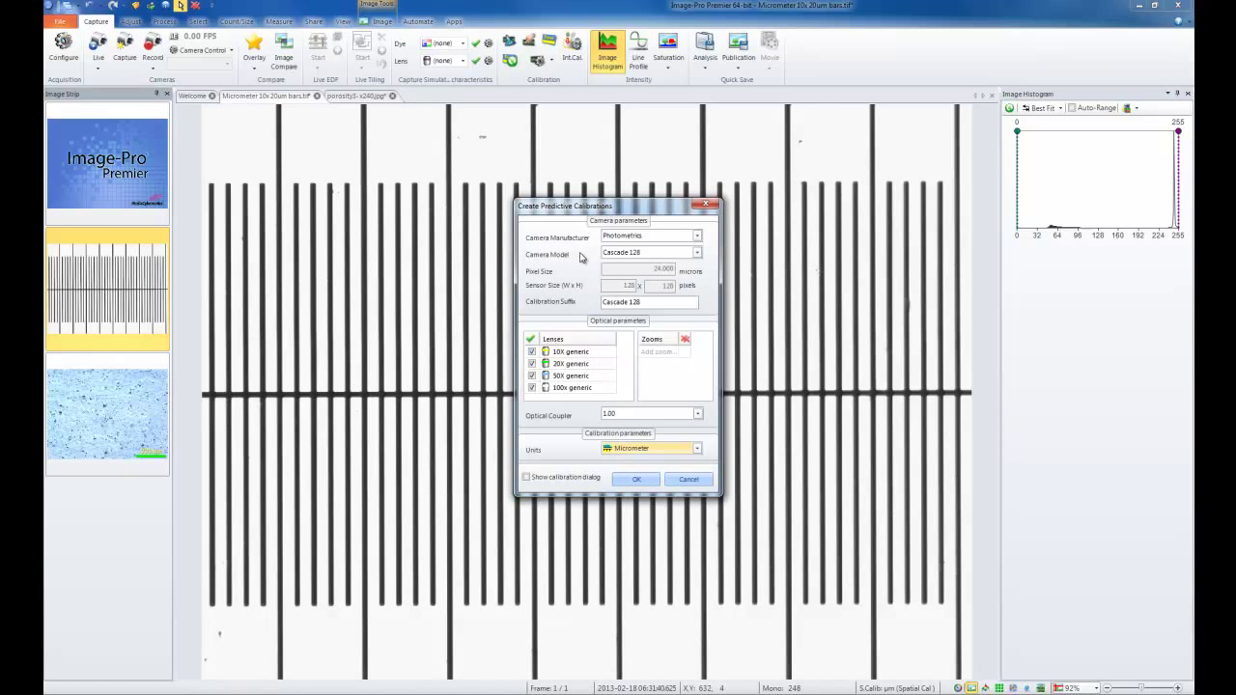
click(703, 206)
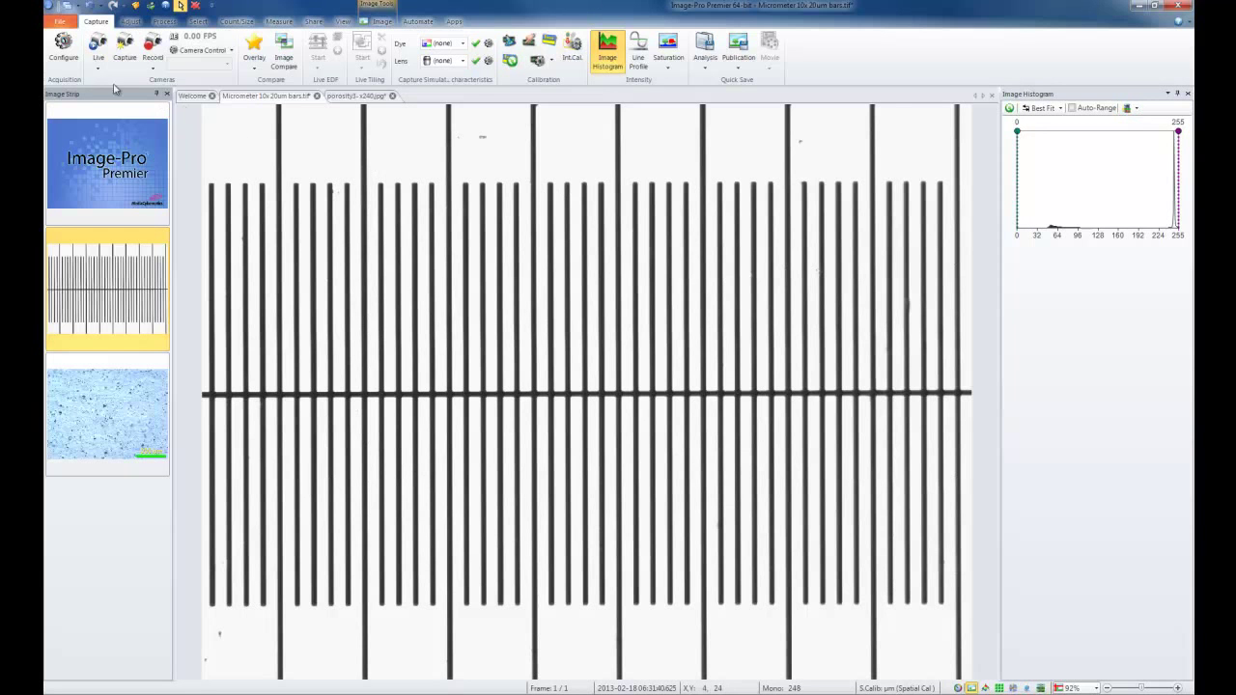
- Start the acquisition hardware configuration wizard and advance past the camera selection to review the lenses available in the lens setup
click(70, 55)
drag(316, 64, 573, 163)
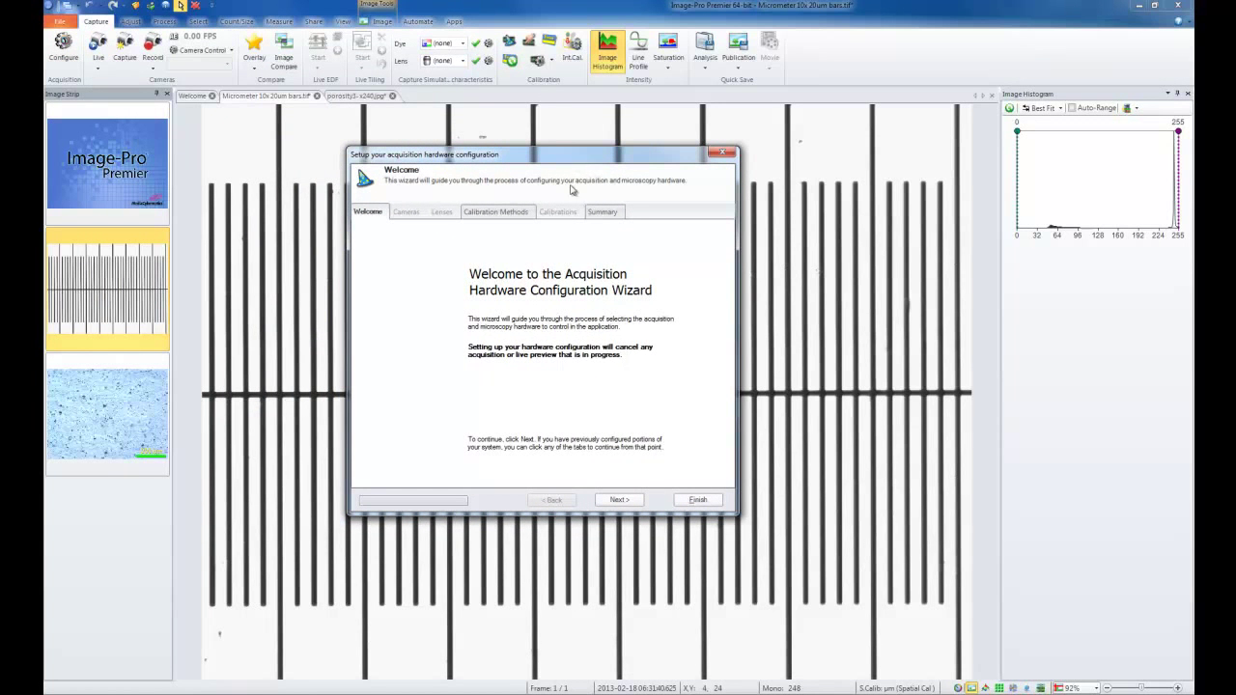
click(619, 499)
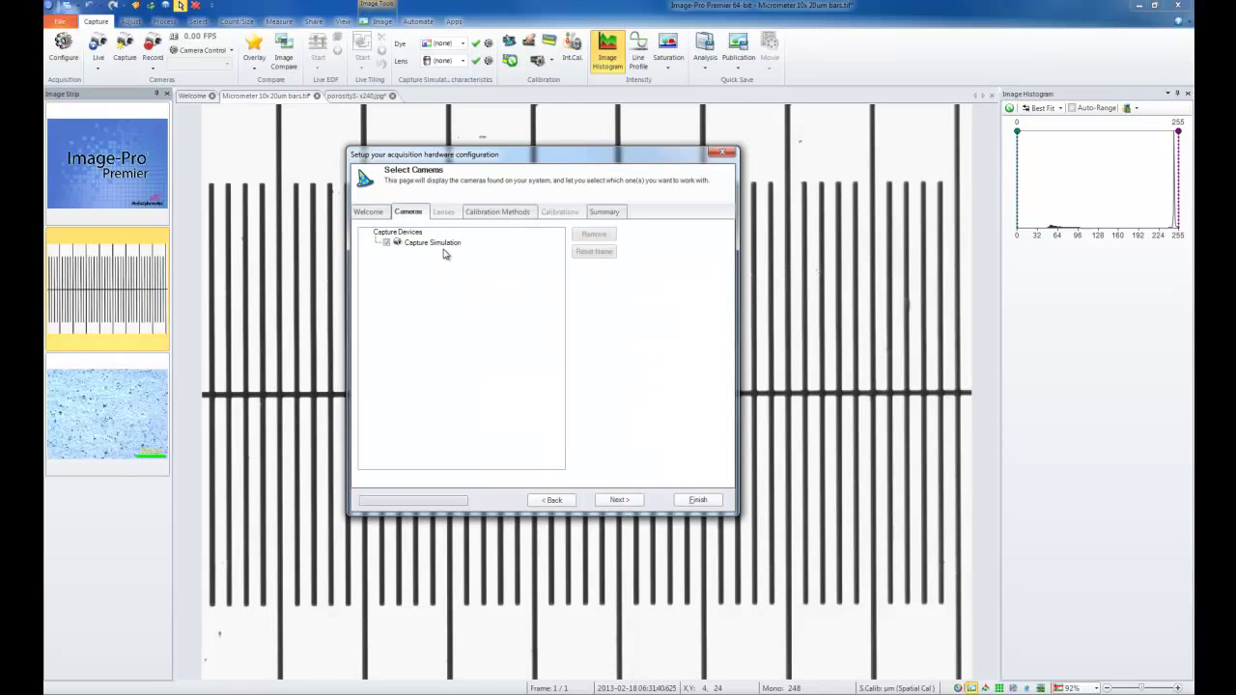
click(618, 500)
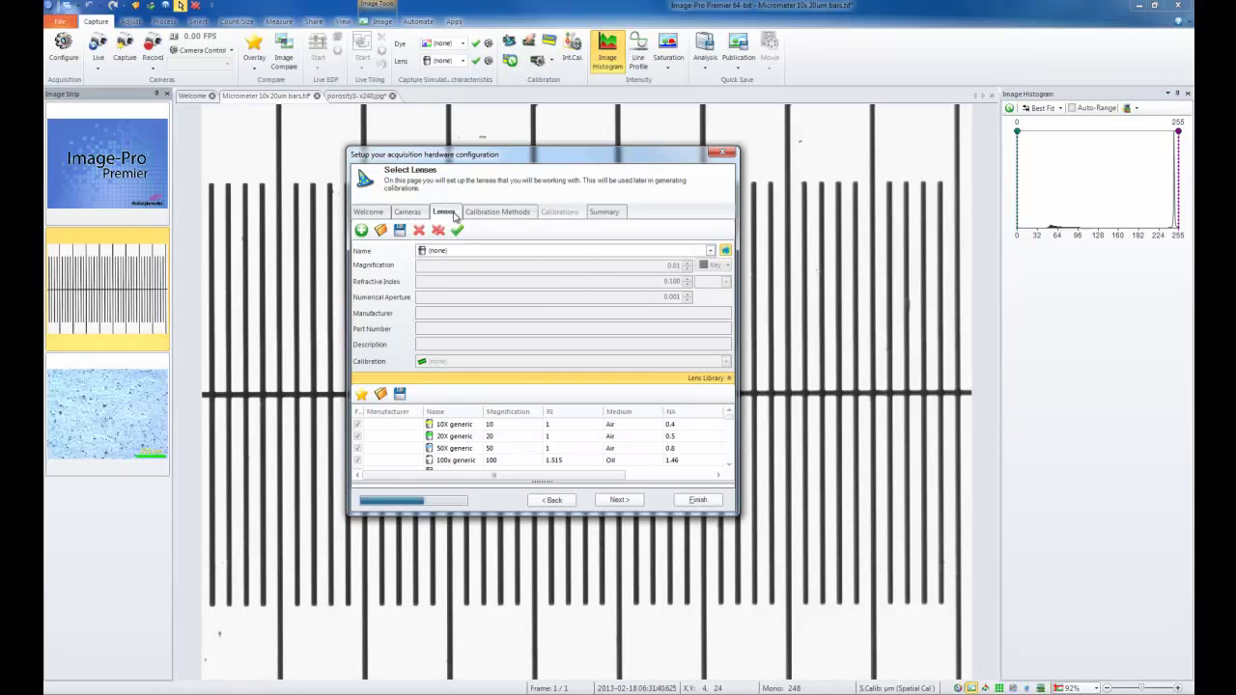
click(711, 251)
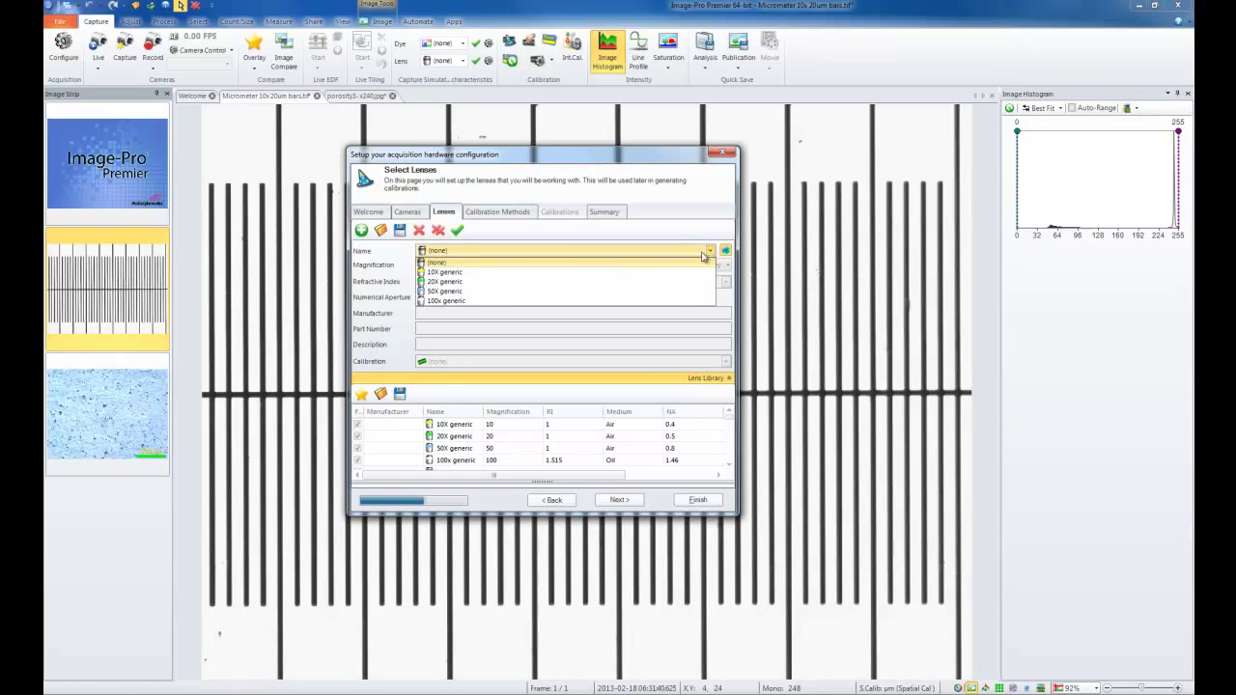
click(494, 235)
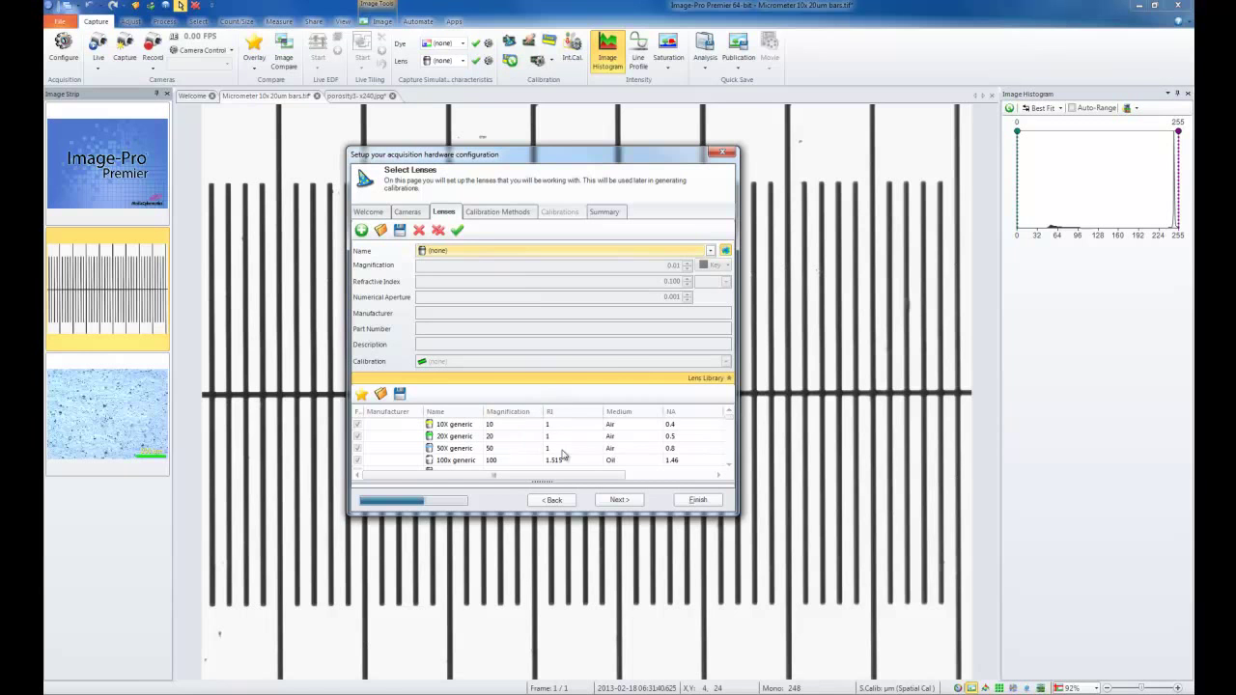
- Add the Leica HCX APO L (20x, NA 0.5) and the first HC PLAN APO (20x, NA 0.7) from the lens library to the working lenses
mouse_move(543, 481)
mouse_down()
mouse_move(548, 415)
mouse_move(544, 482)
mouse_up()
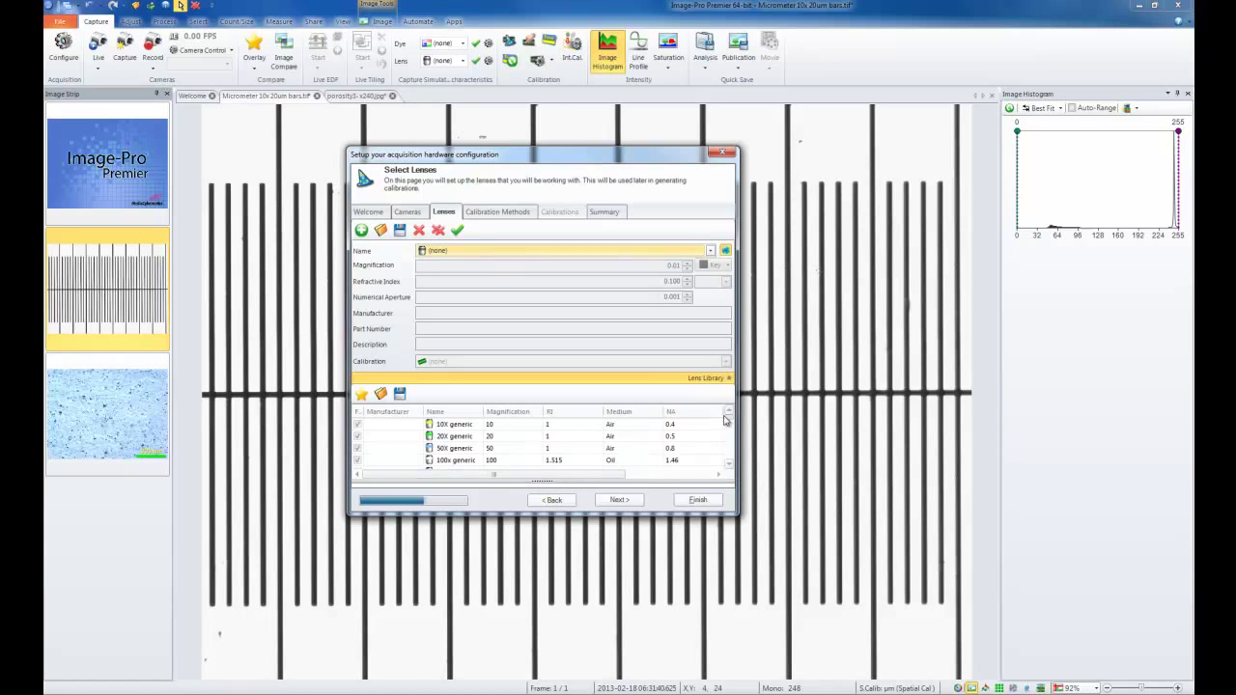
scroll(729, 425, down, 3)
drag(729, 425, 734, 459)
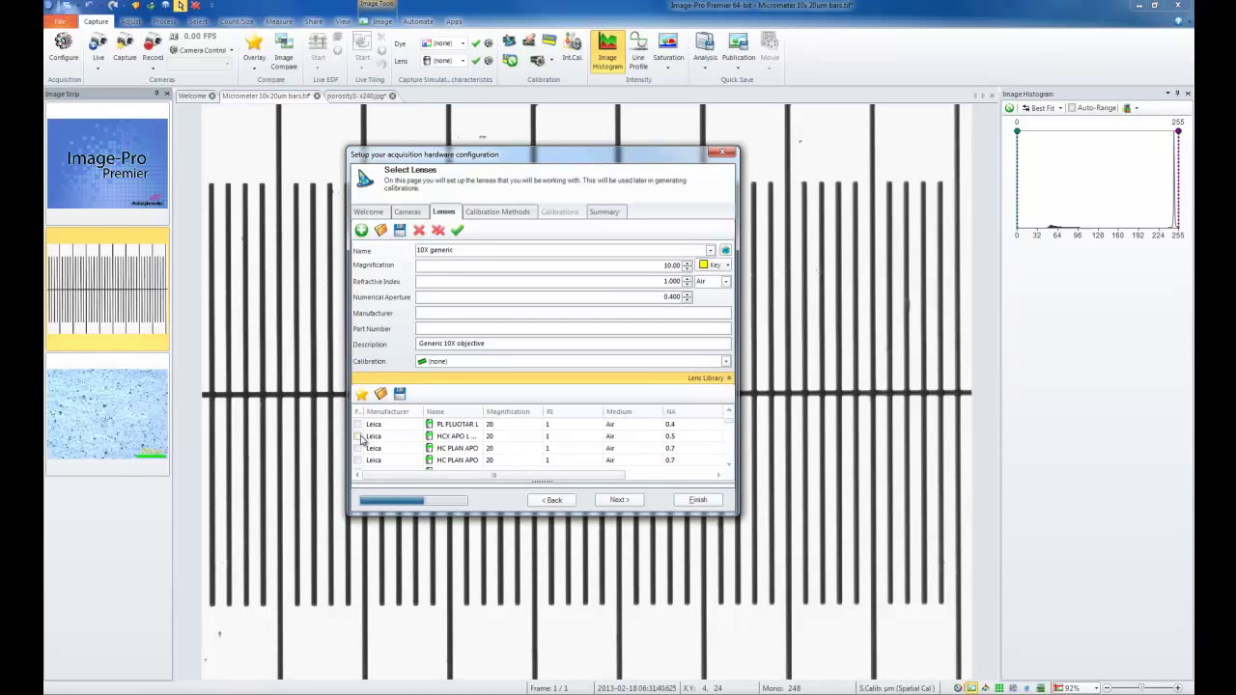
click(358, 437)
click(360, 449)
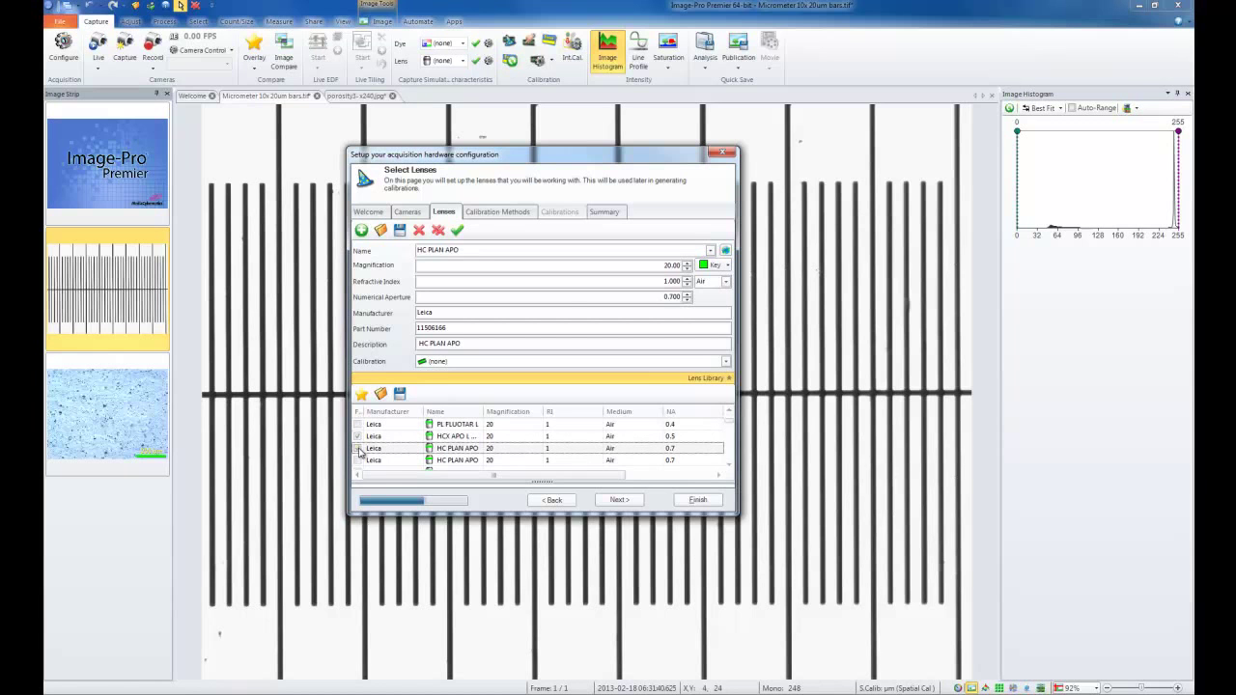
click(358, 448)
- Review the HC PLAN APO lens's color key and calibration choices, keeping its calibration at (none), and continue to the calibration methods
click(711, 250)
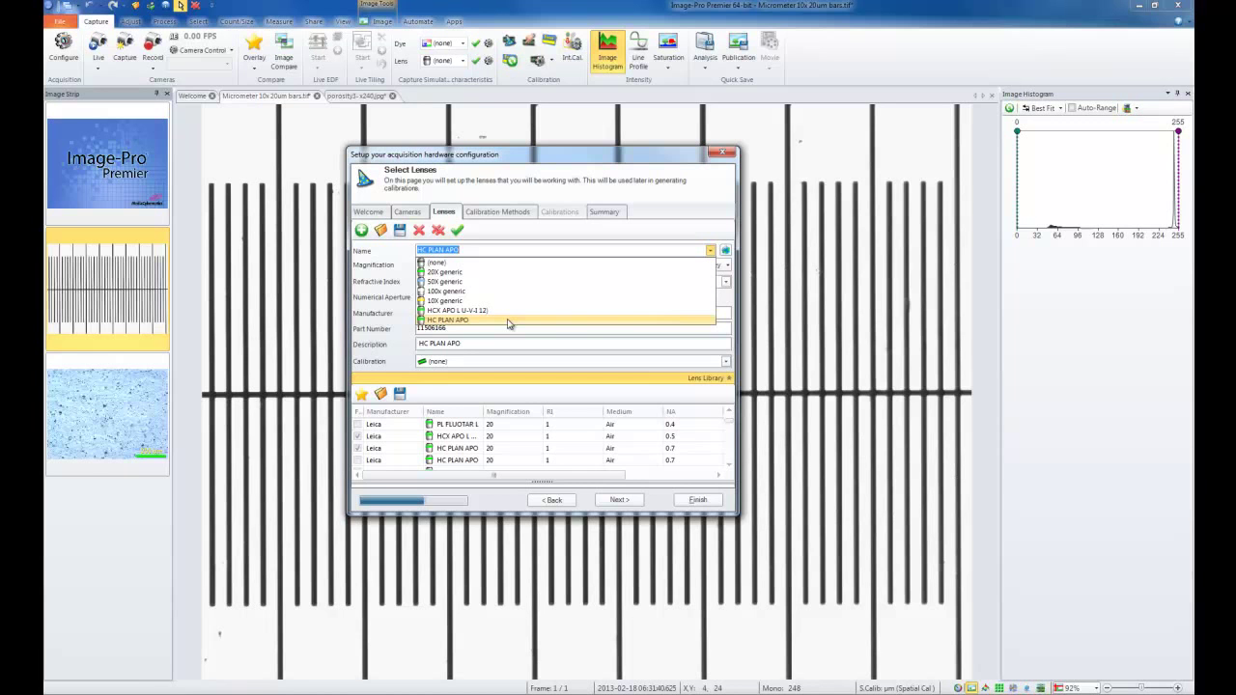
click(462, 322)
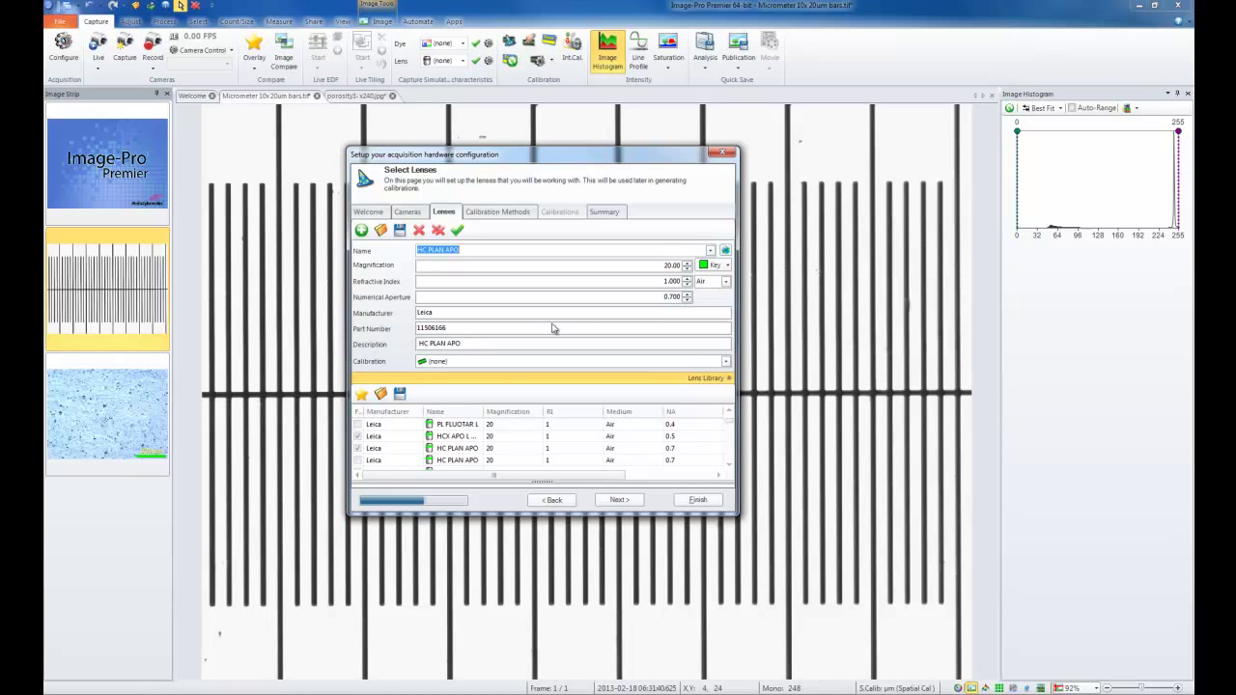
click(727, 265)
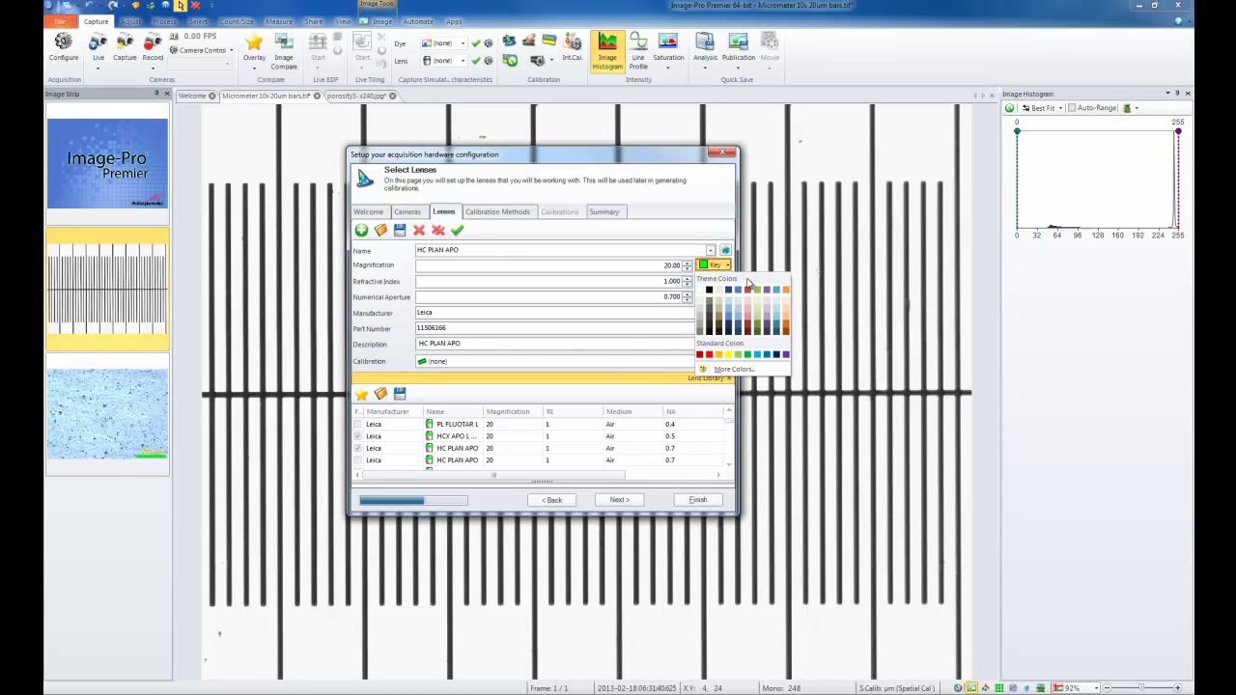
click(644, 364)
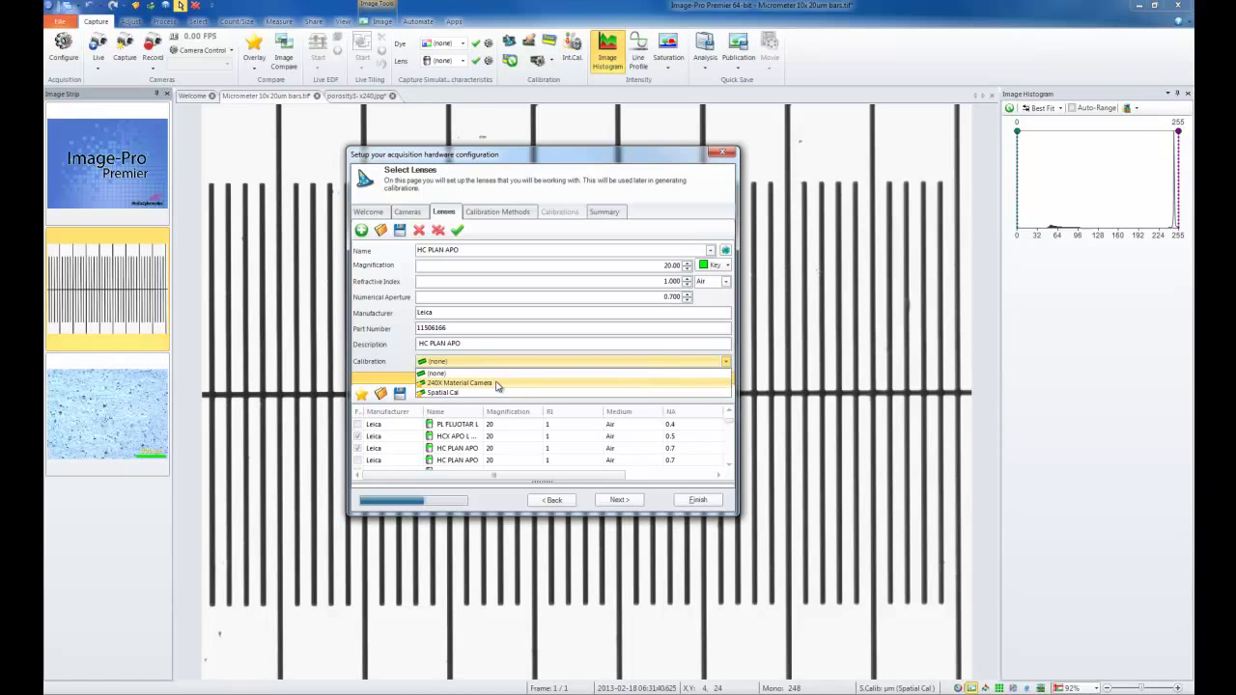
click(399, 366)
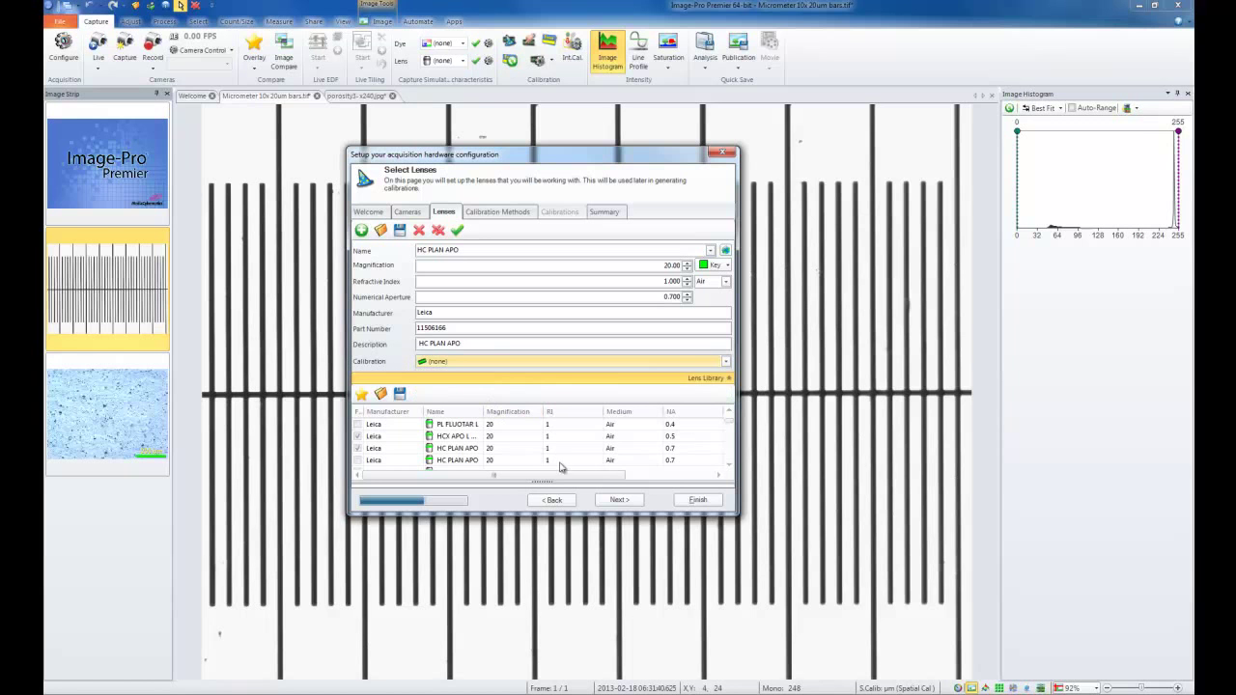
click(616, 501)
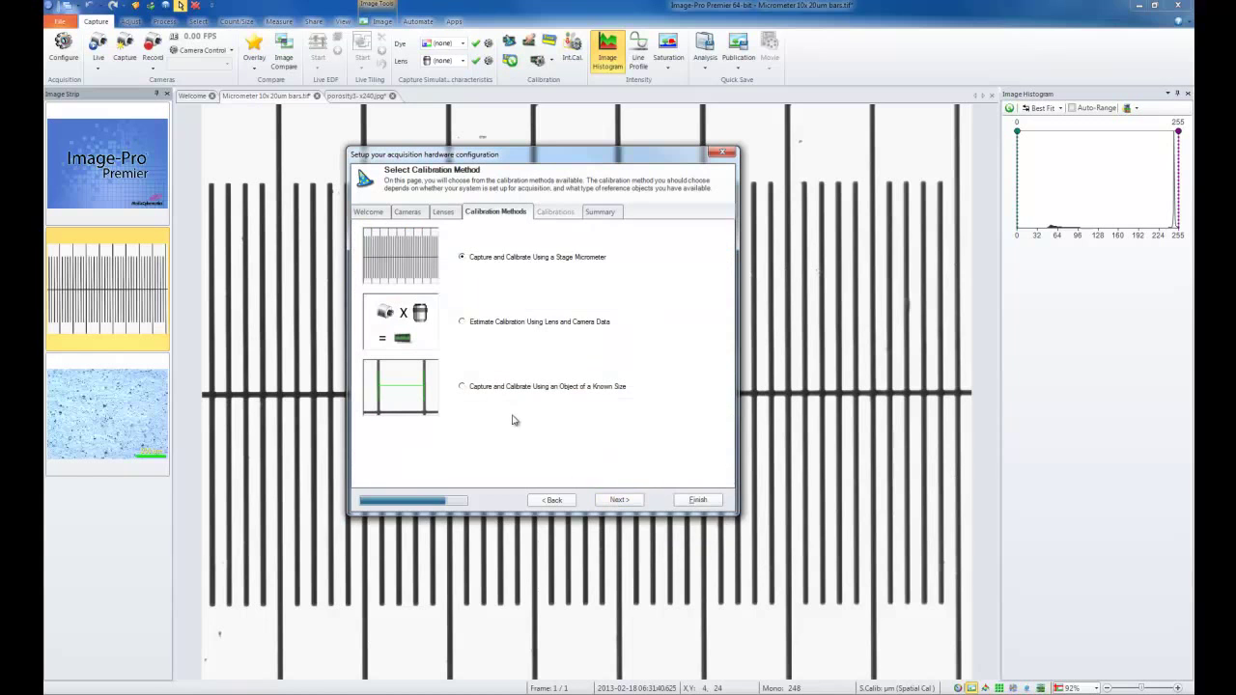